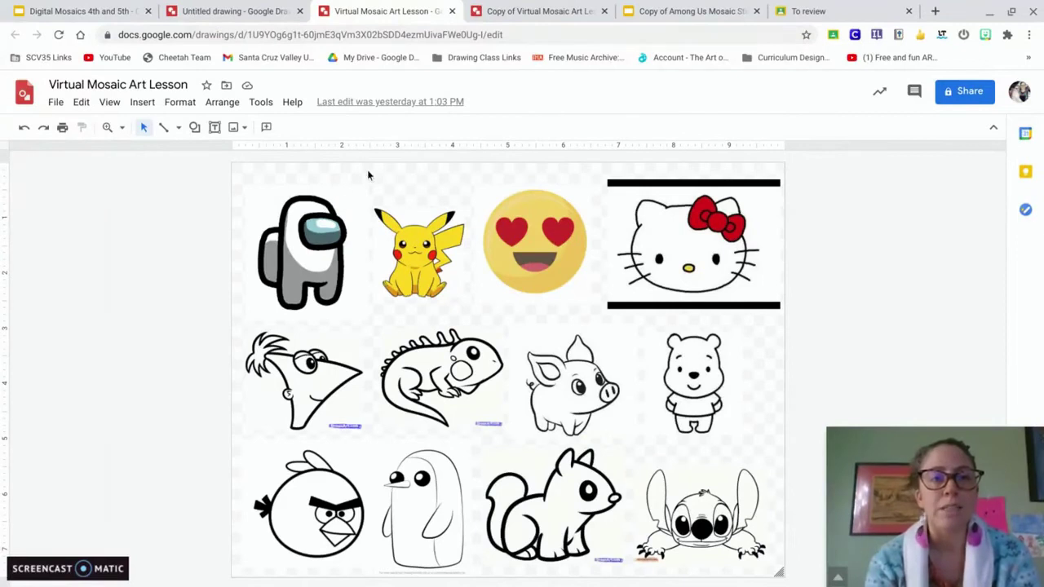
In the drawing copy, delete the Pikachu, heart-eyes emoji, Hello Kitty, Phineas and iguana images.
left_click(488, 20)
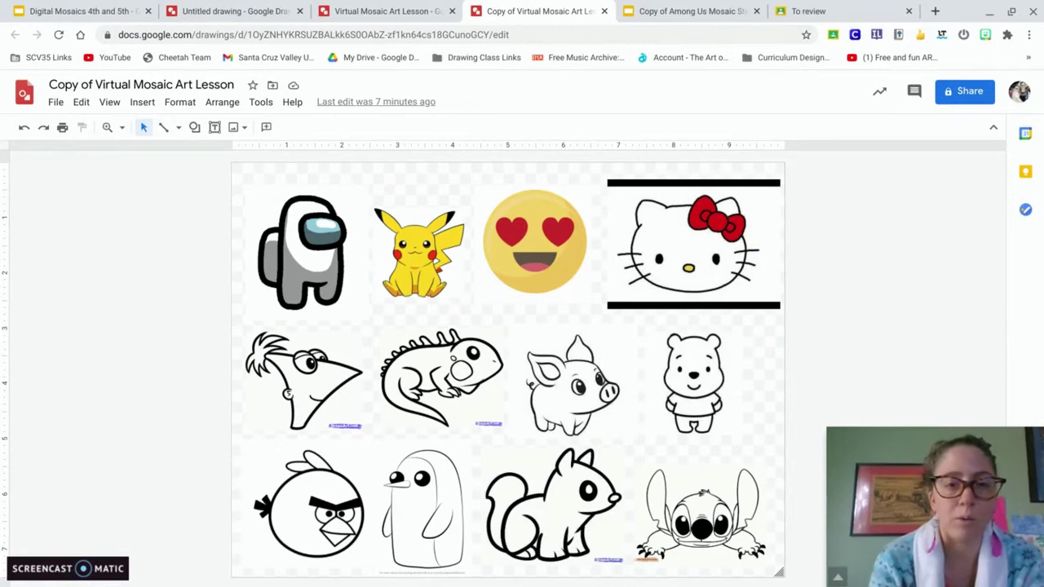
left_click(429, 256)
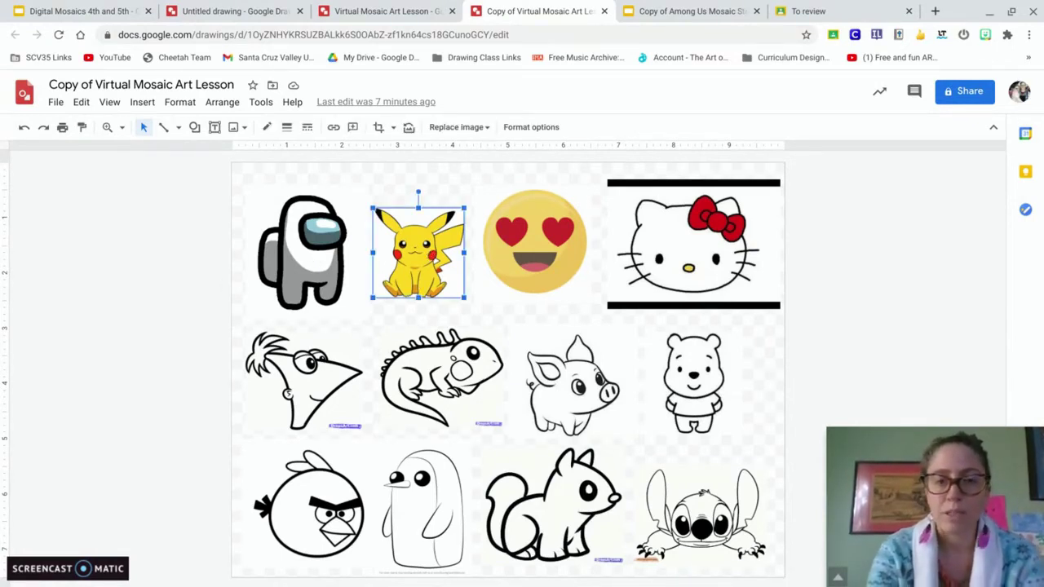
key("Delete")
left_click(536, 271)
key("Delete")
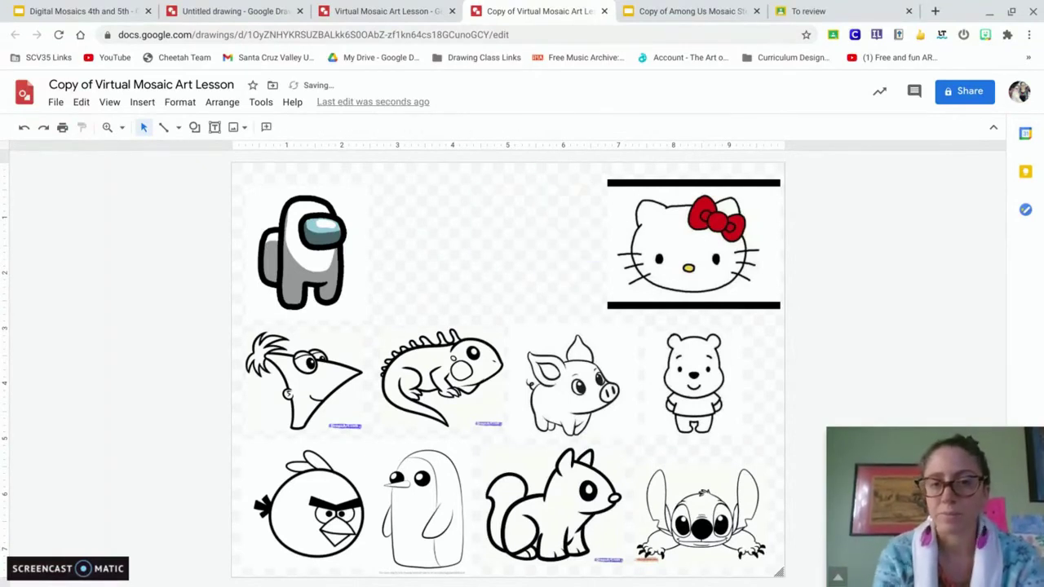
left_click(747, 266)
key("Delete")
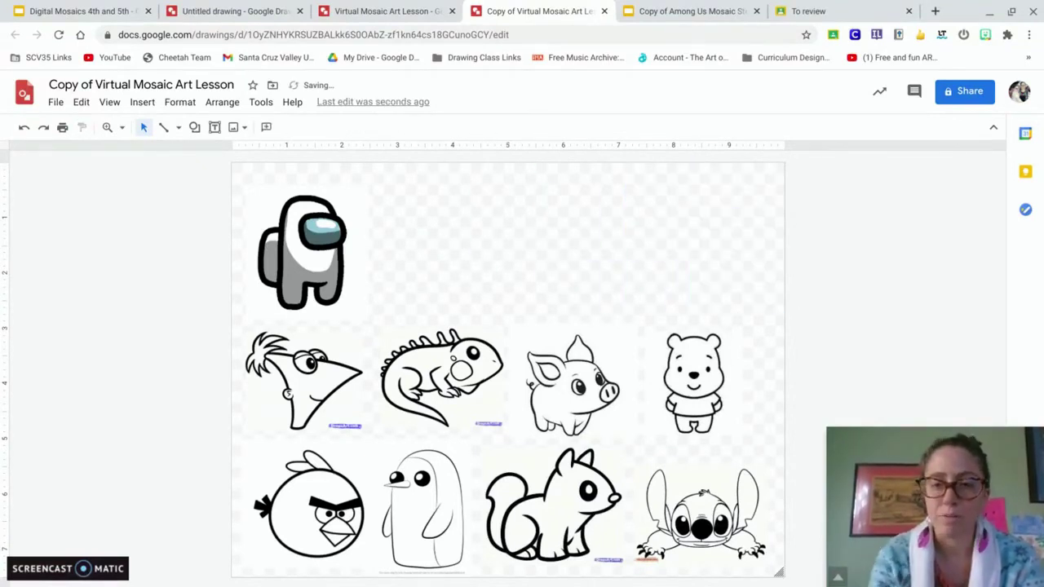
left_click(321, 361)
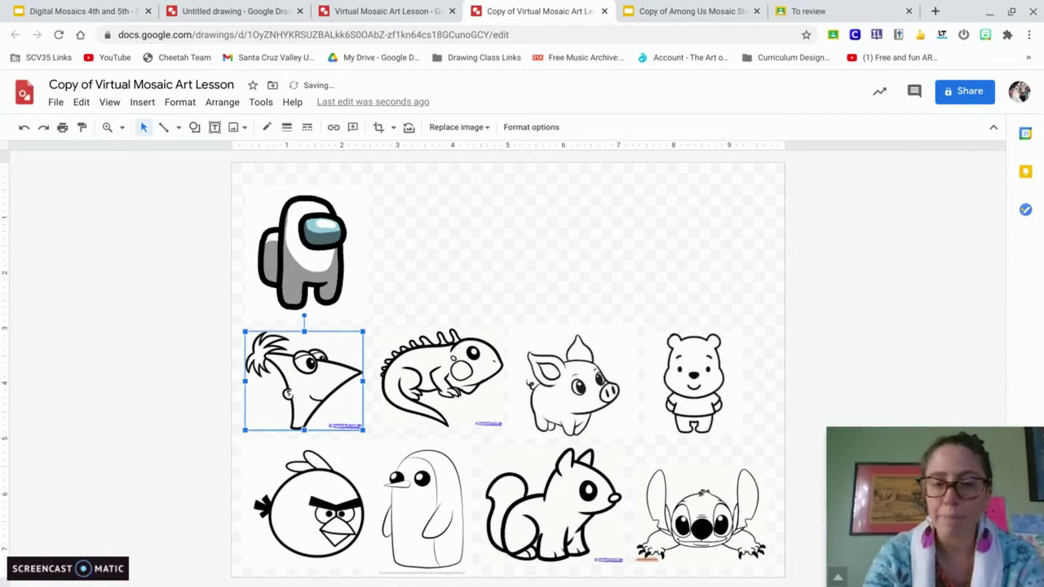
key("Delete")
left_click(405, 370)
key("Delete")
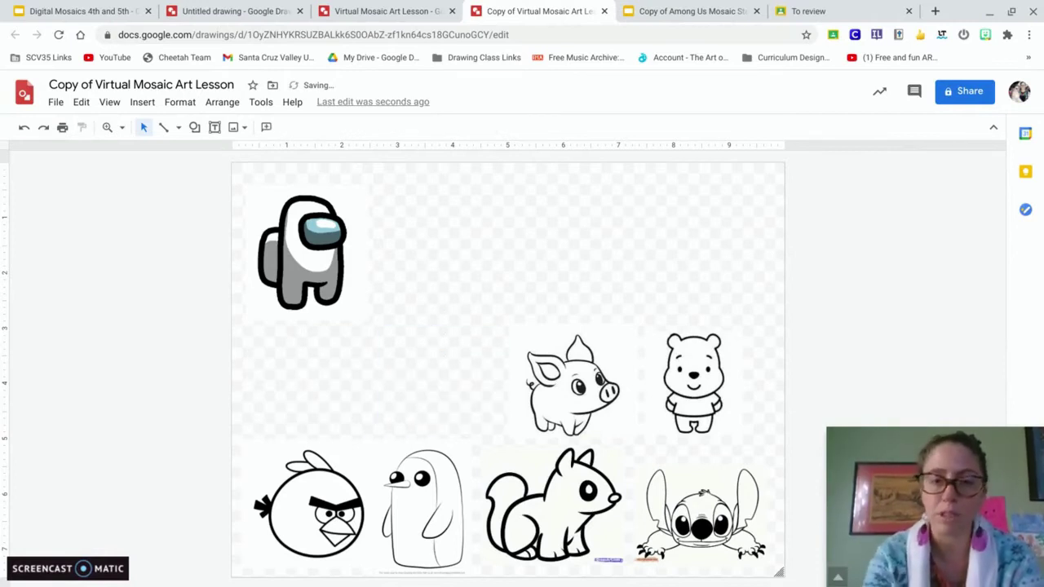
Delete the pig, Pooh, Angry Bird, penguin, squirrel and Stitch images, then select the Among Us image.
left_click(541, 376)
key("Delete")
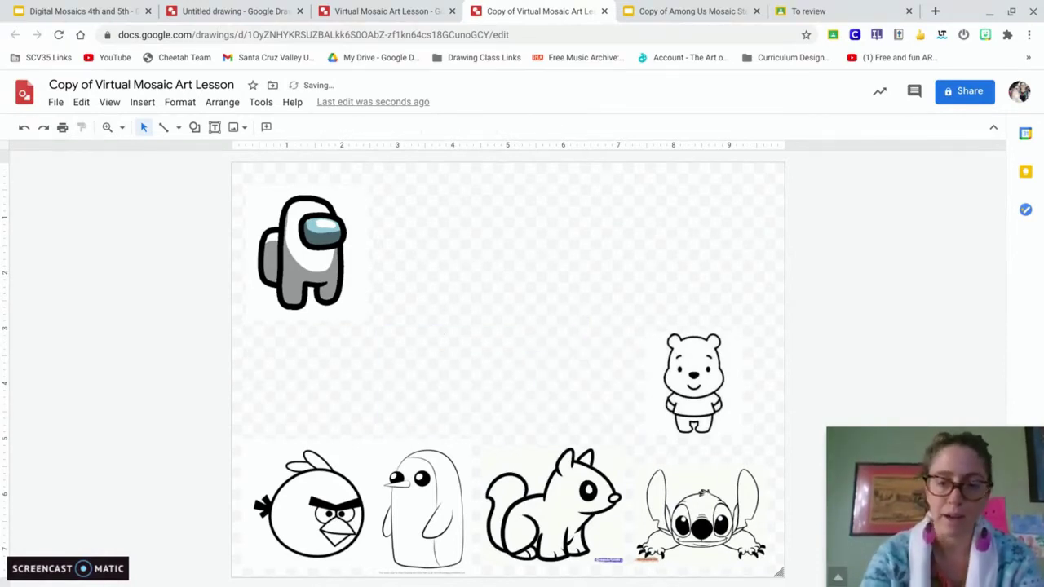
left_click(667, 383)
key("Delete")
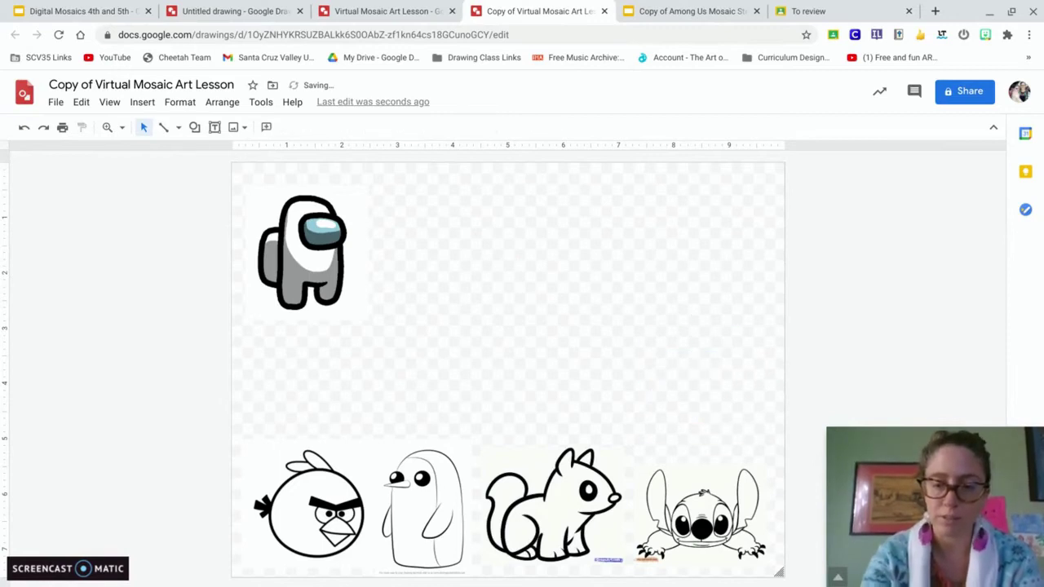
left_click(303, 500)
key("Delete")
left_click(405, 499)
key("Delete")
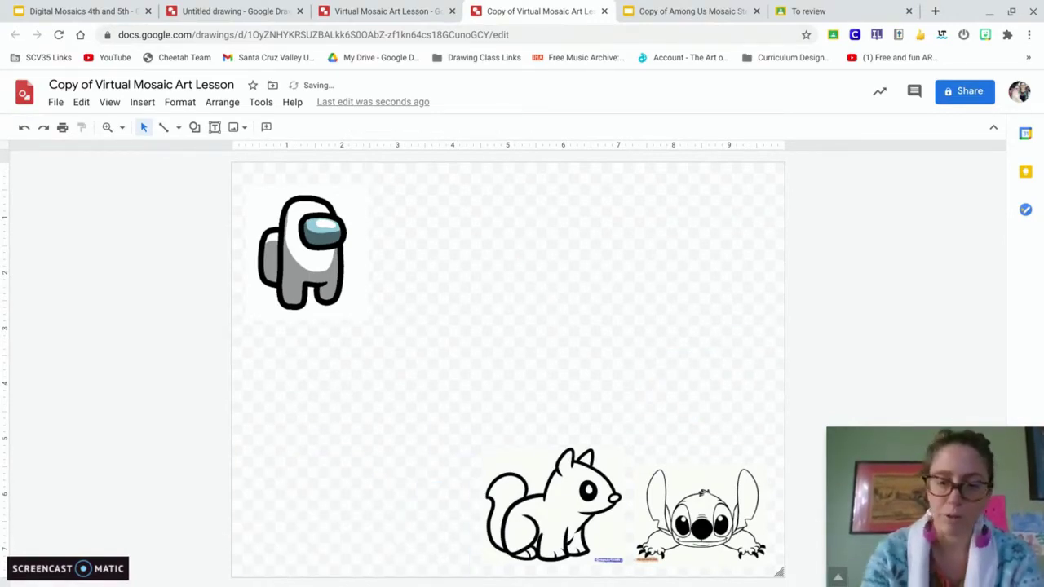
left_click(536, 533)
key("Delete")
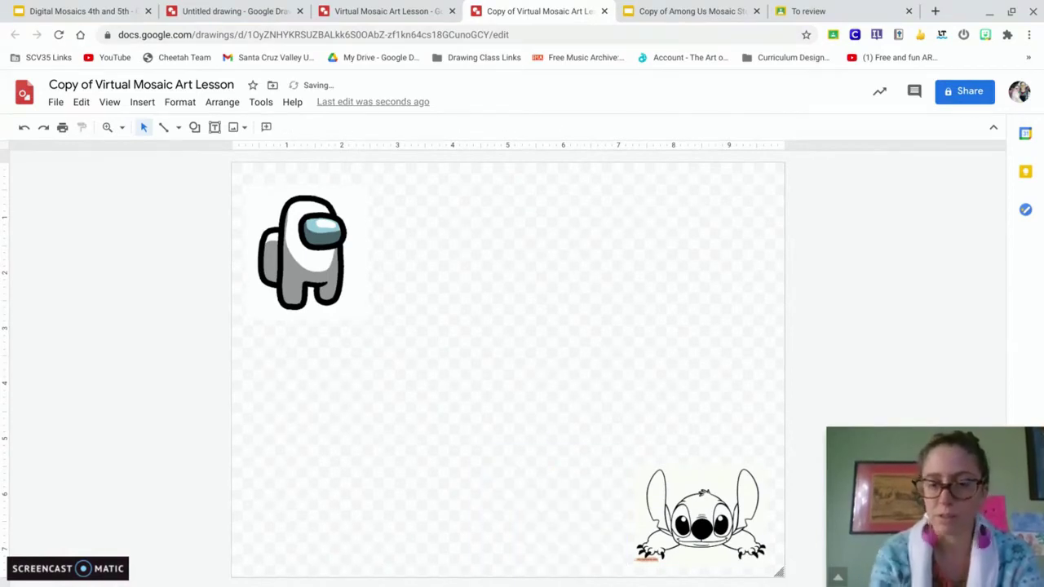
left_click(703, 528)
key("Delete")
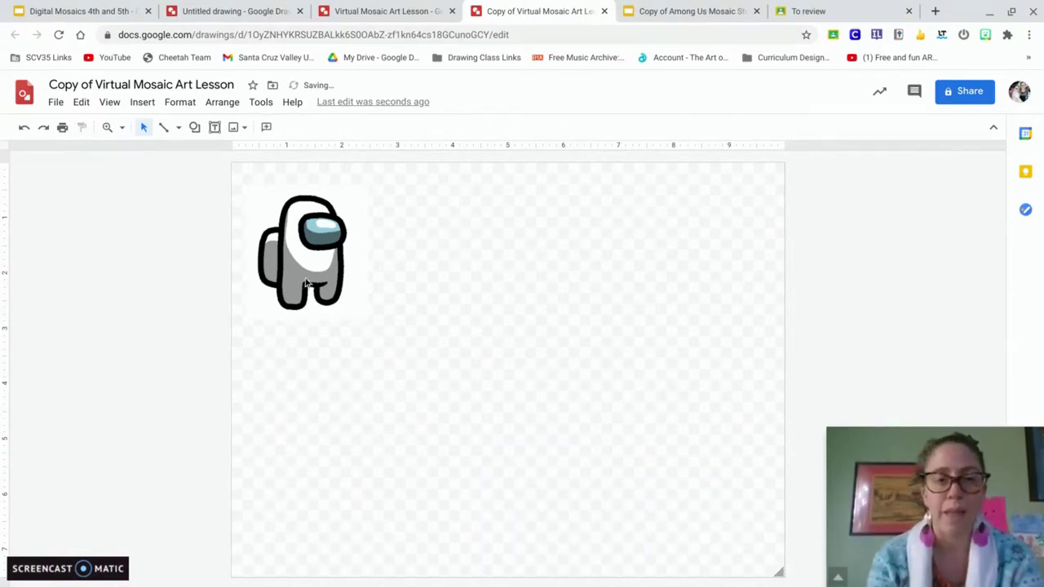
left_click(317, 237)
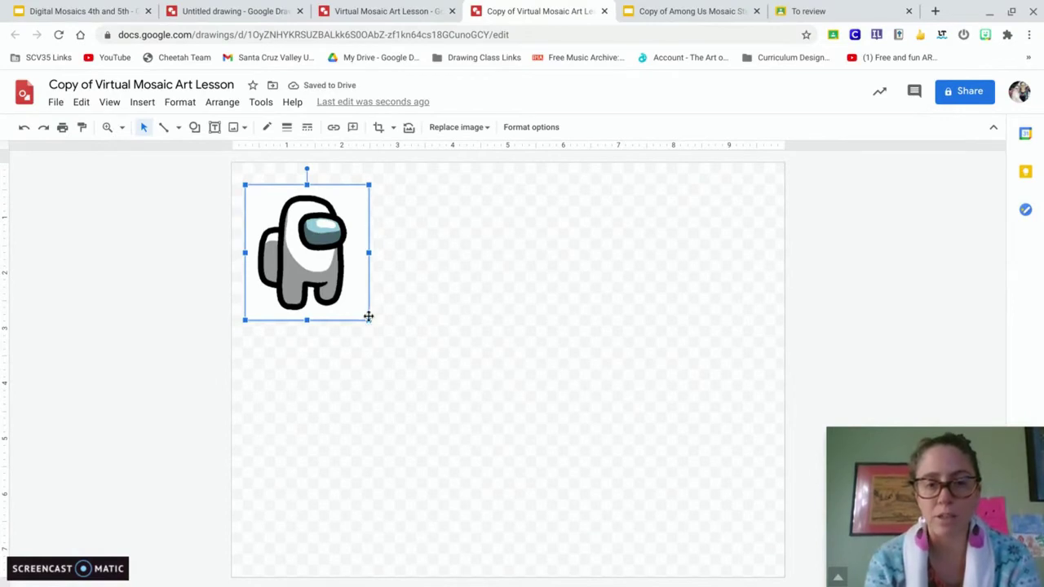
Stretch the Among Us crewmate image by its corners until it covers the whole page.
left_click_drag(369, 320, 616, 466)
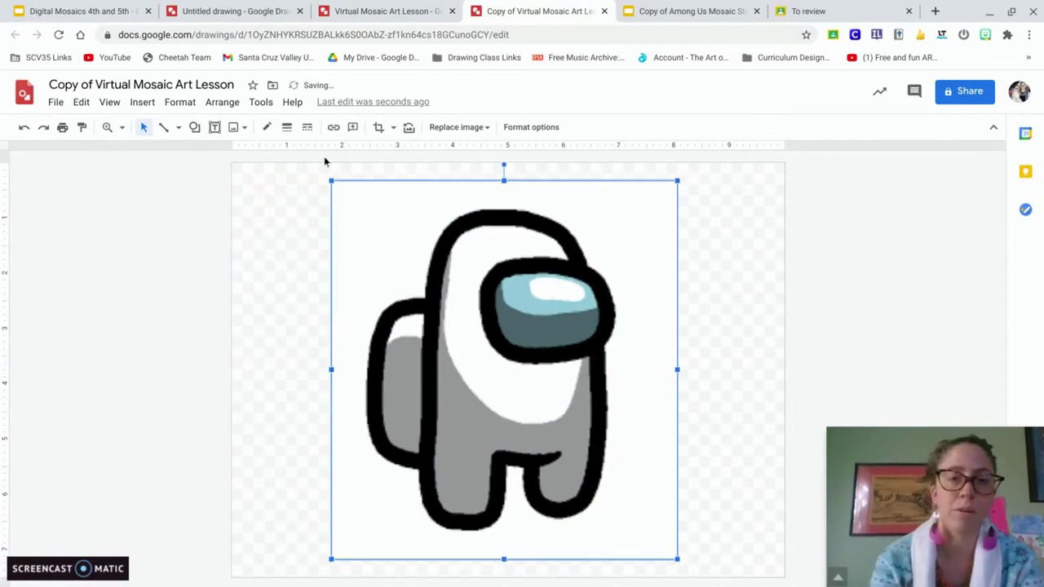
mouse_move(332, 182)
left_mouse_down()
mouse_move(310, 164)
mouse_move(315, 191)
left_mouse_up()
left_click_drag(677, 559, 693, 577)
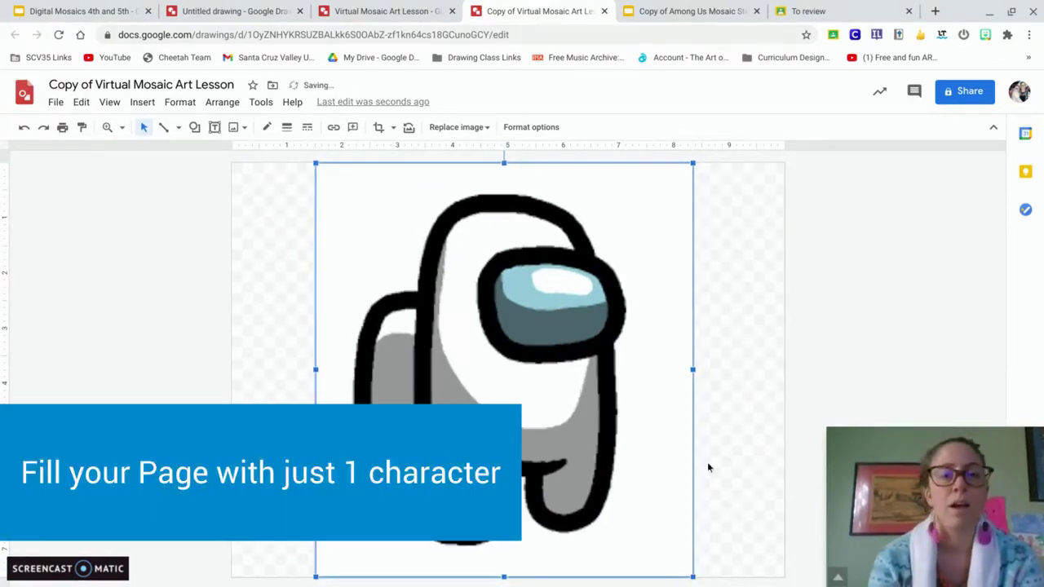
left_click(729, 424)
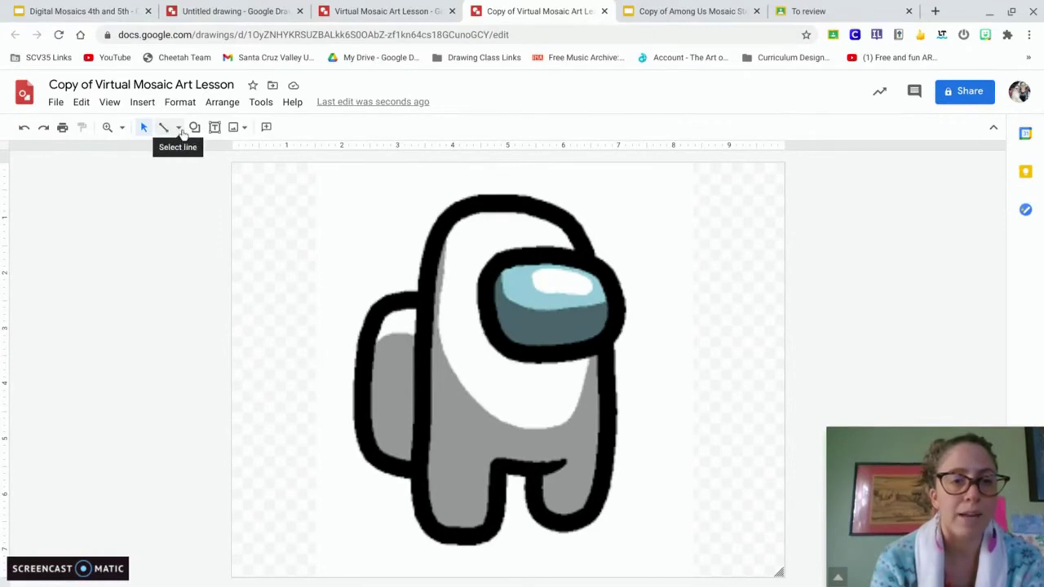
With the Curve line type, outline a small closed leaf-shaped tile on the head's upper left.
left_click(179, 128)
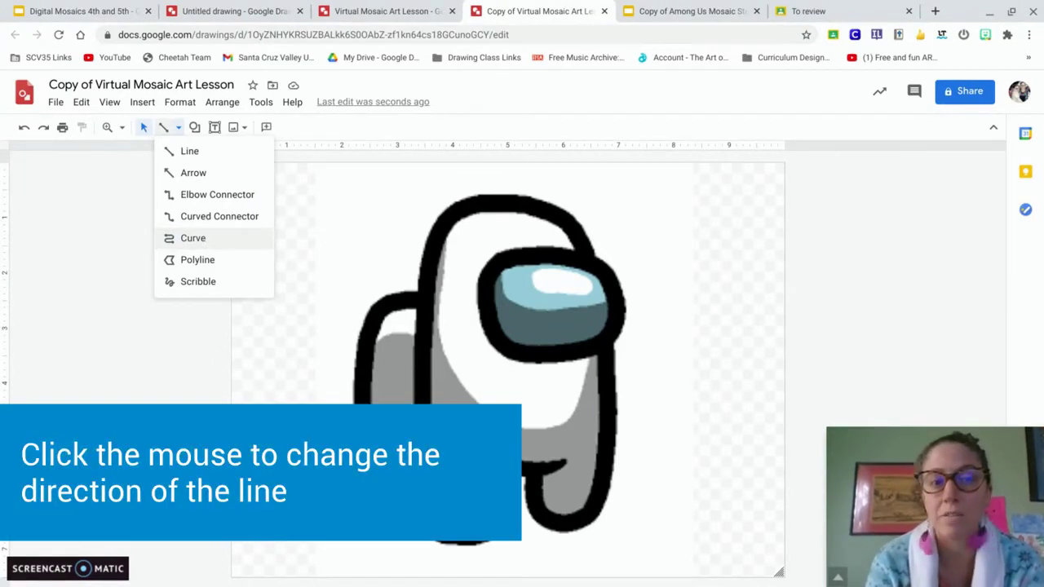
left_click(203, 238)
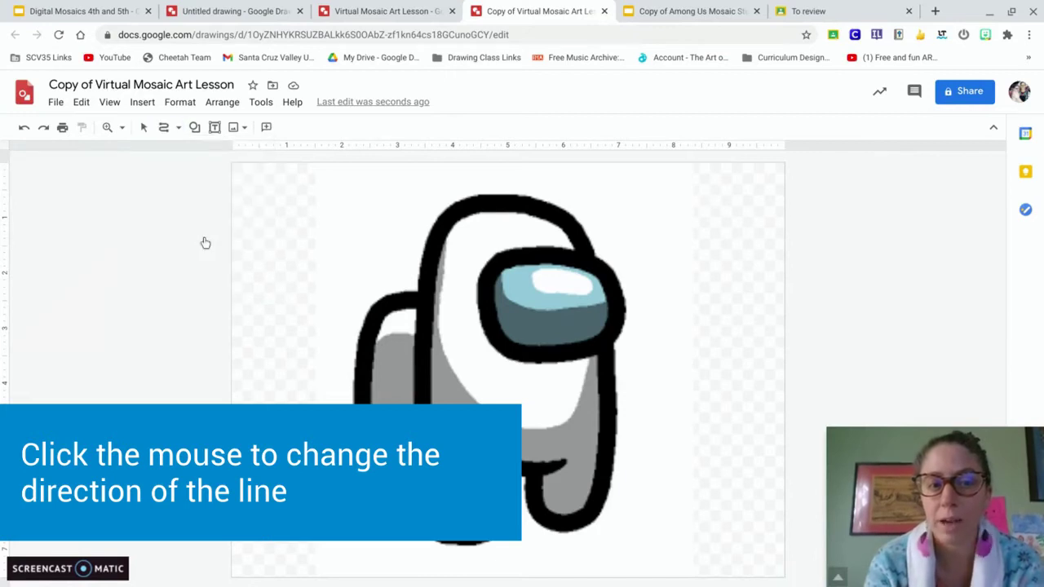
left_click(469, 219)
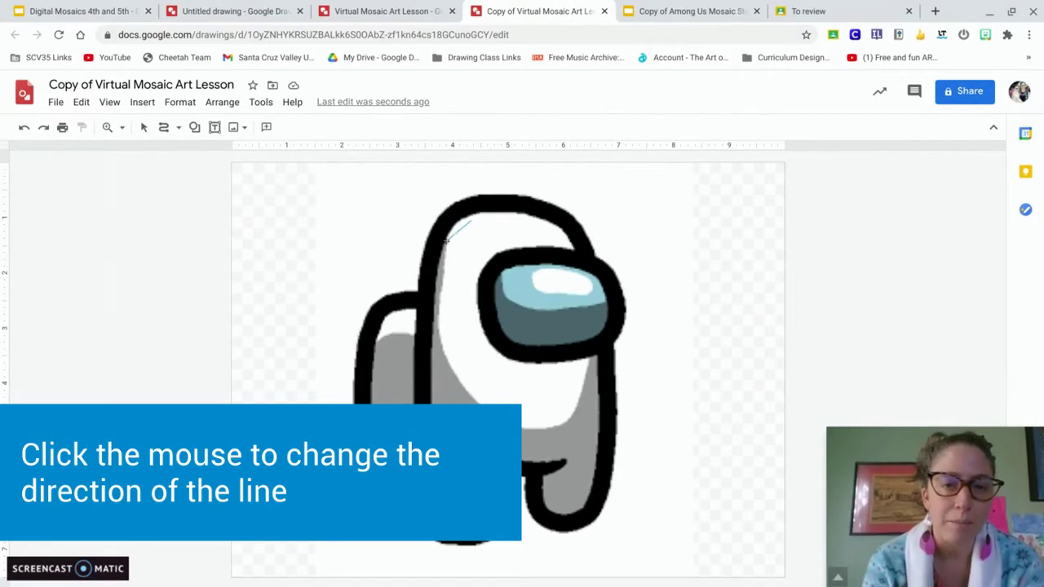
left_click(444, 253)
left_click(470, 220)
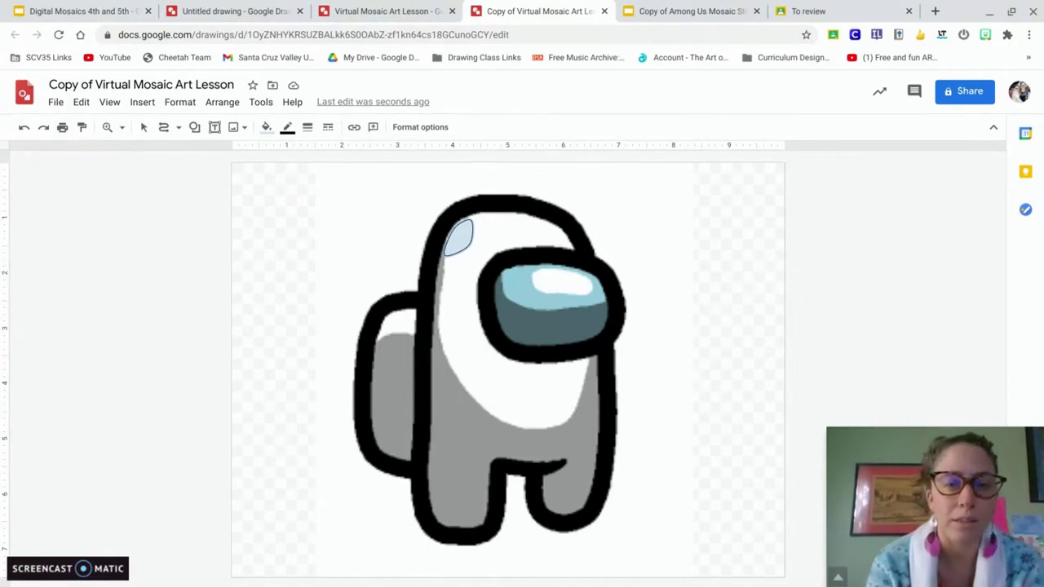
Set both the tile's fill colour and its border colour to magenta.
left_click(267, 127)
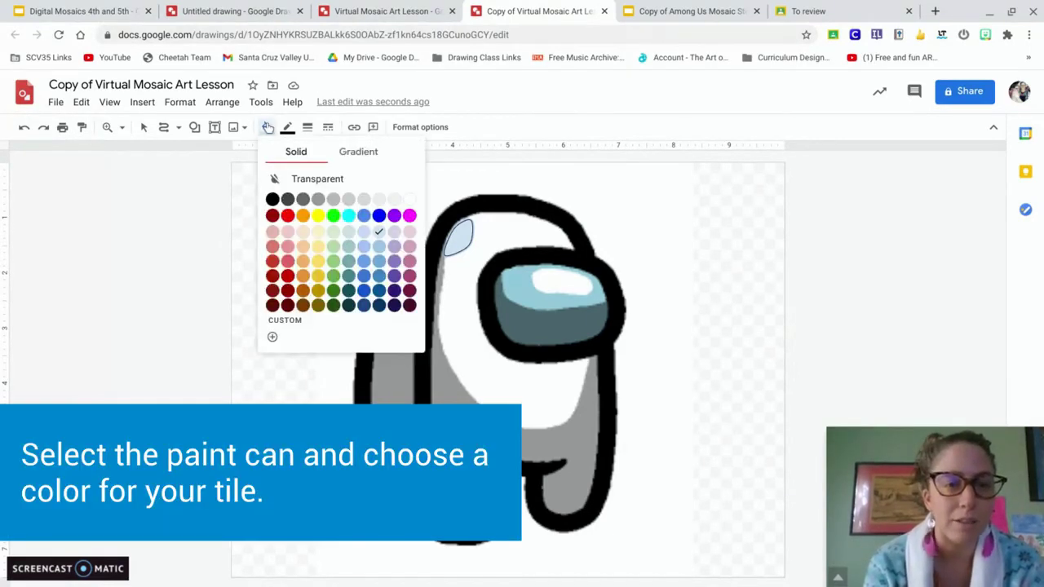
left_click(410, 216)
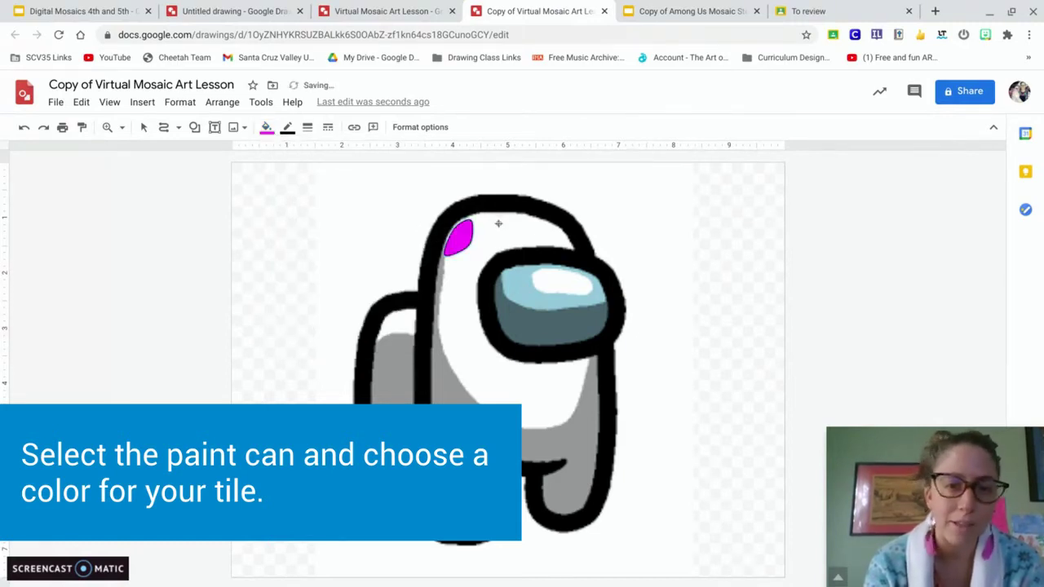
left_click(286, 131)
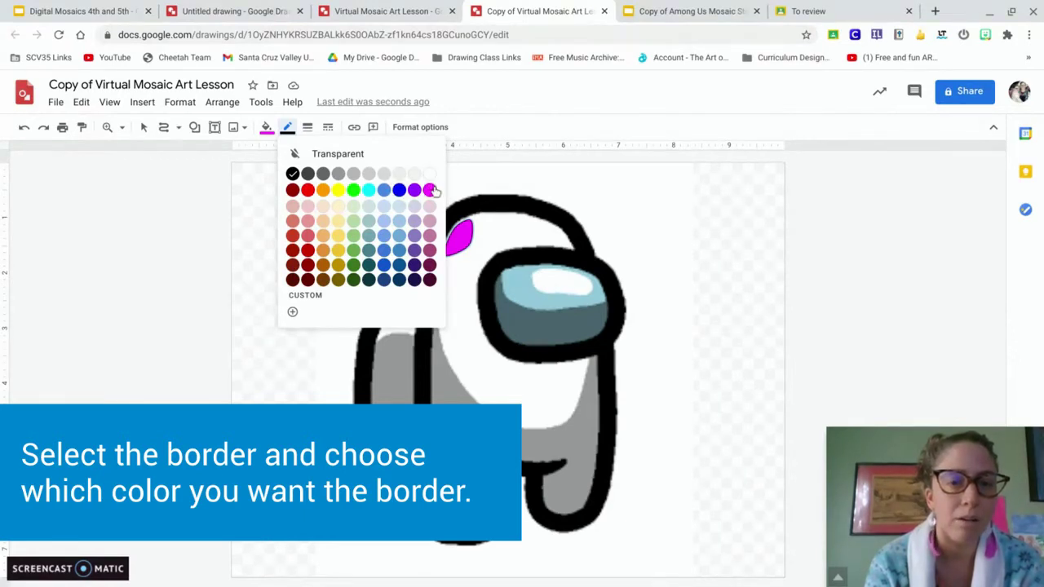
left_click(430, 190)
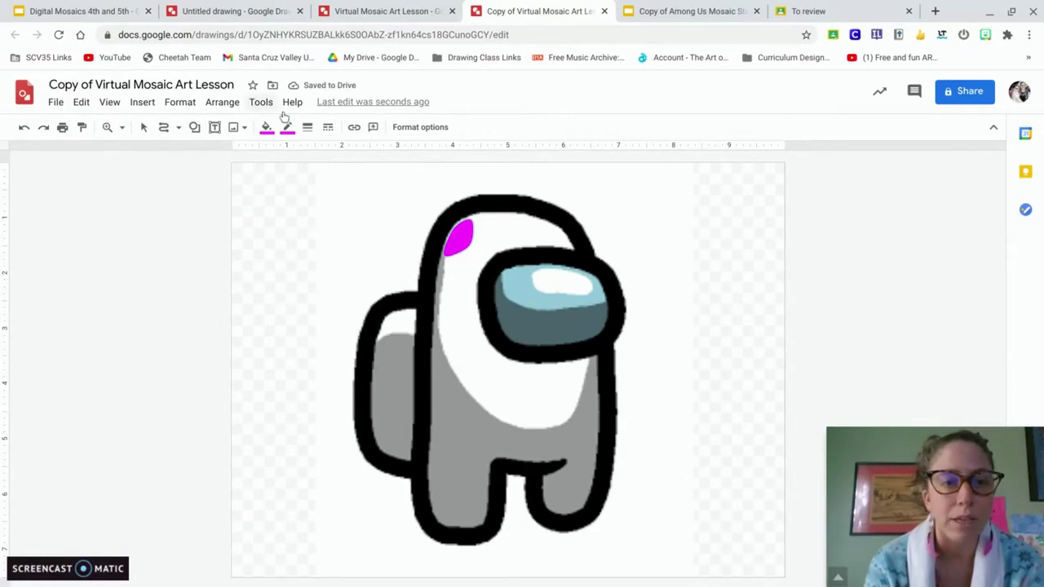
Bring up the Custom gradient dialog from the Gradient tab of the tile's fill colour.
left_click(266, 127)
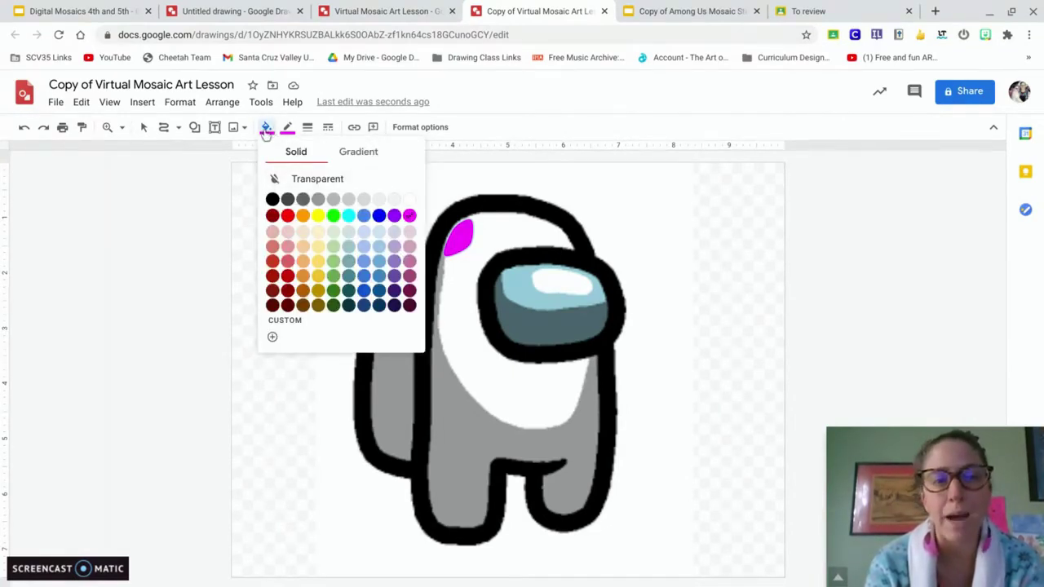
left_click(358, 152)
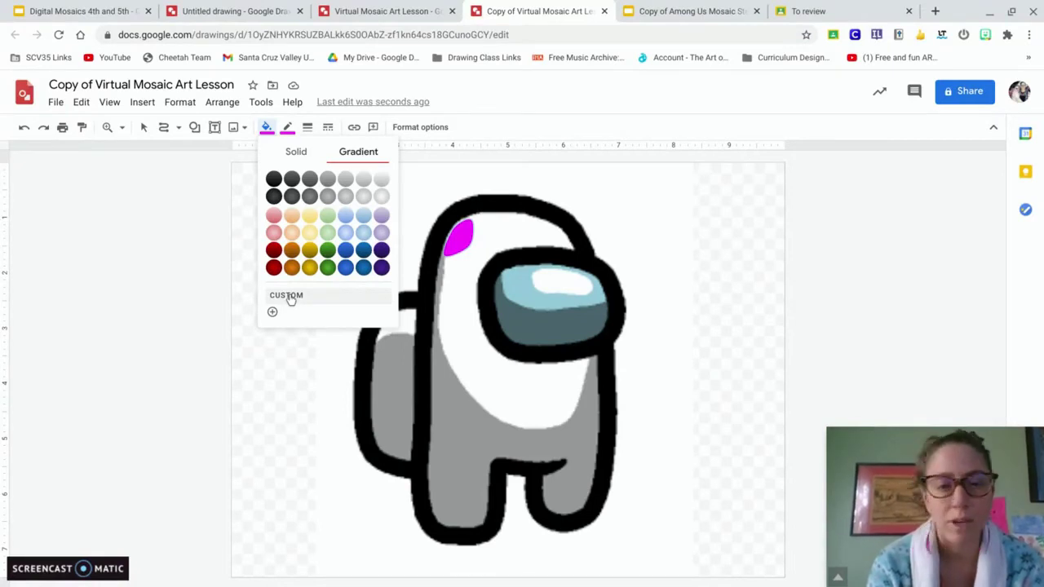
left_click(289, 297)
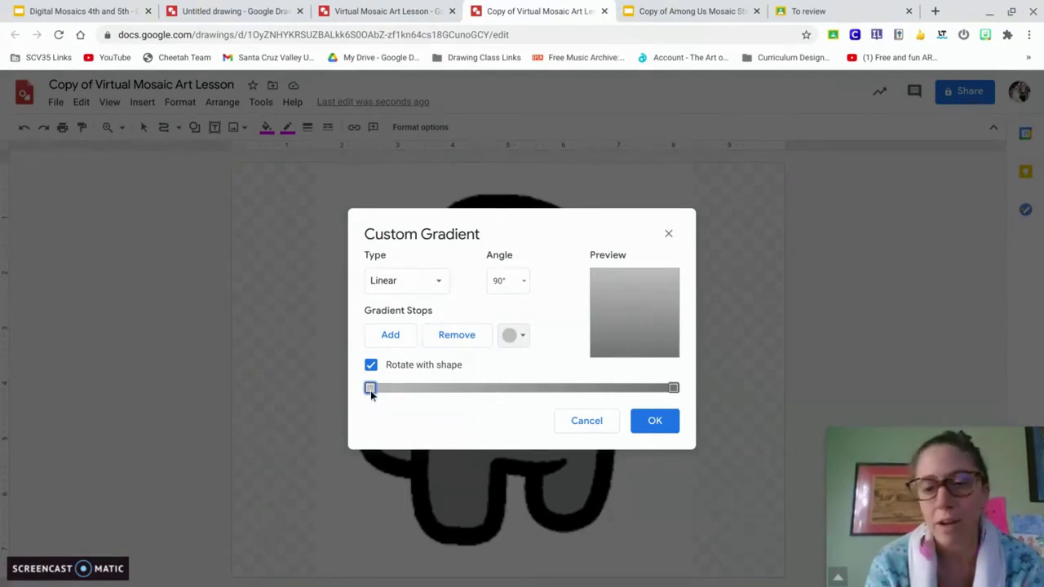
Set the left gradient stop to magenta and open the colour list for the right stop.
left_click(674, 388)
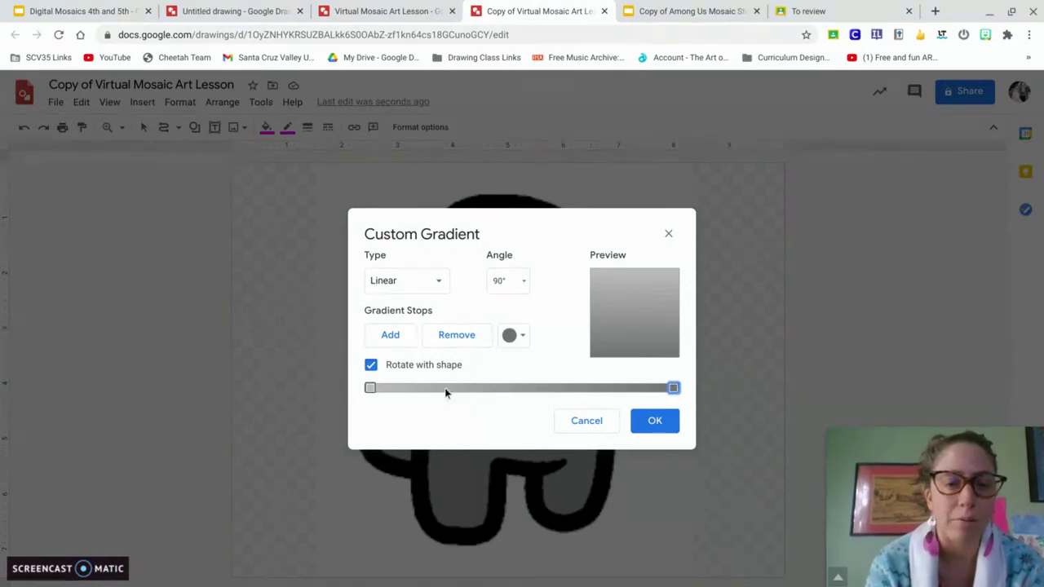
left_click(370, 389)
left_click(515, 336)
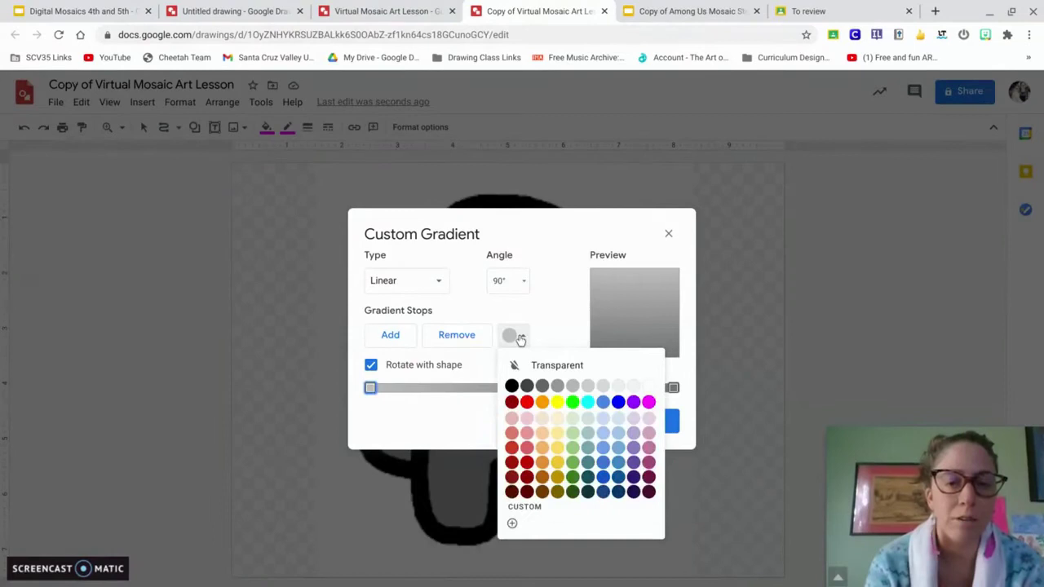
left_click(648, 402)
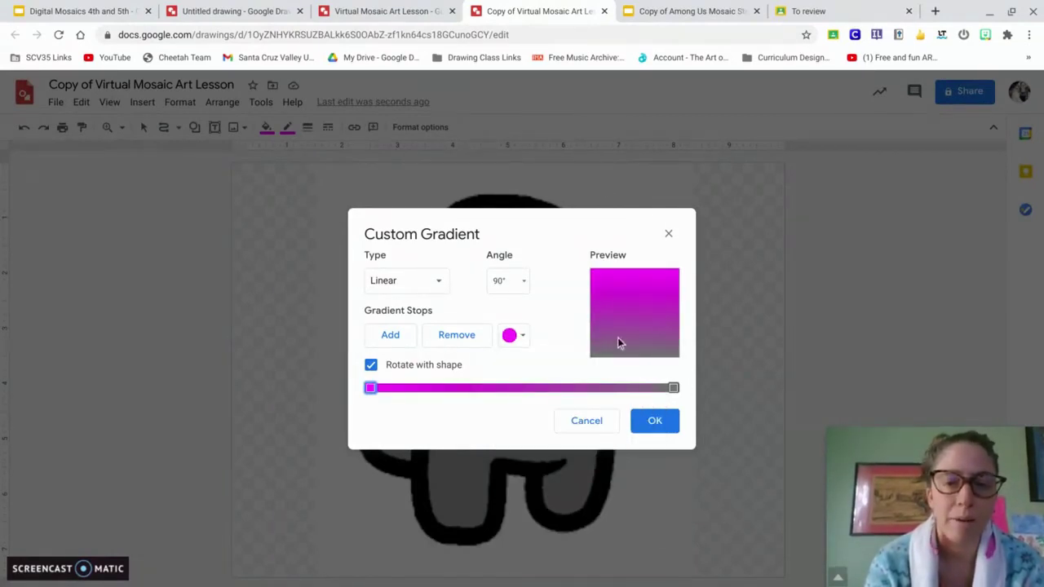
left_click(674, 388)
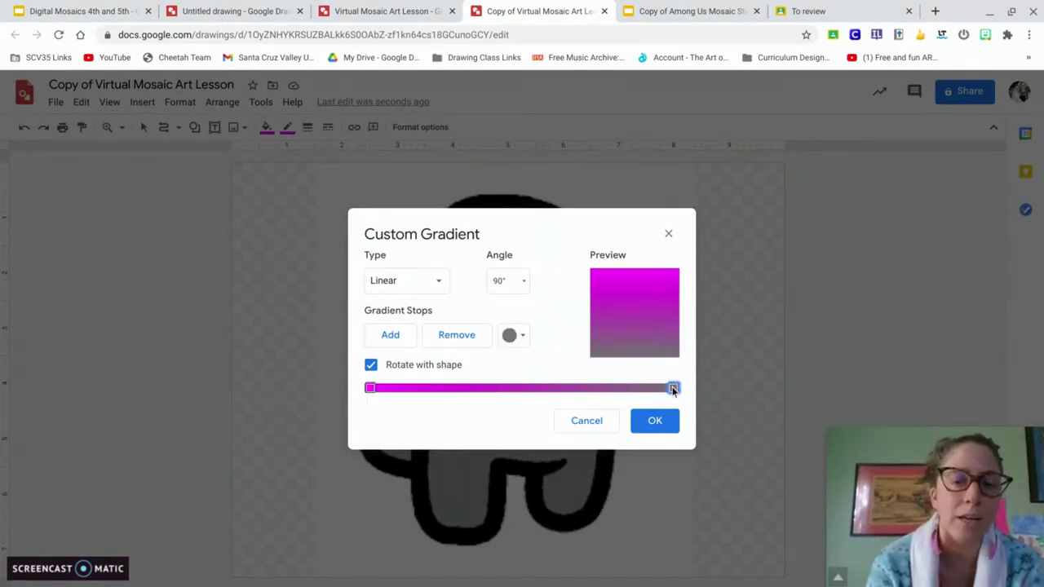
left_click(520, 341)
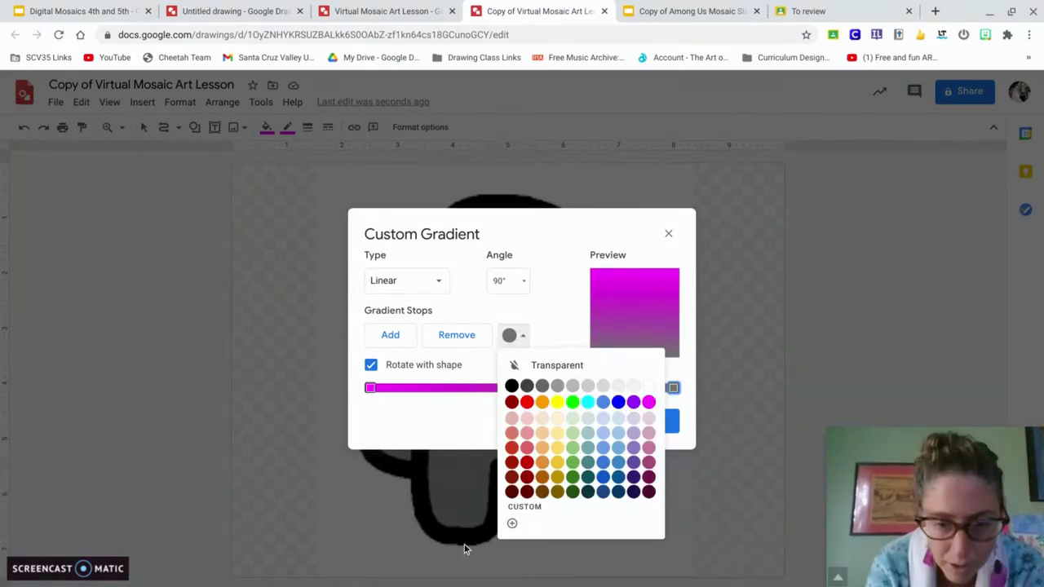
Give the gradient's end stop the custom colour #c50edeff and apply the gradient to the tile.
left_click(519, 508)
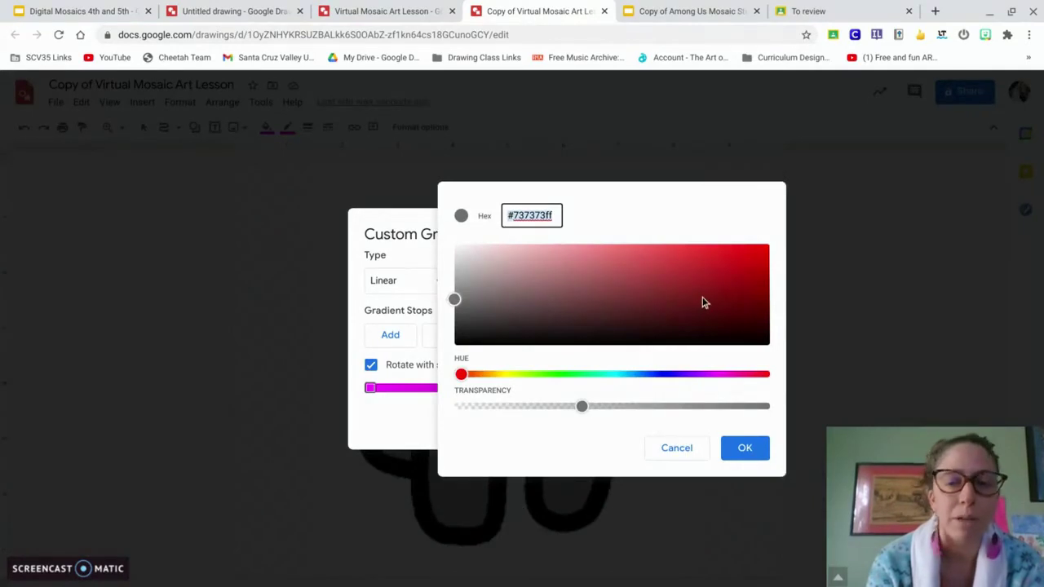
left_click_drag(461, 375, 469, 375)
left_click_drag(554, 377, 706, 382)
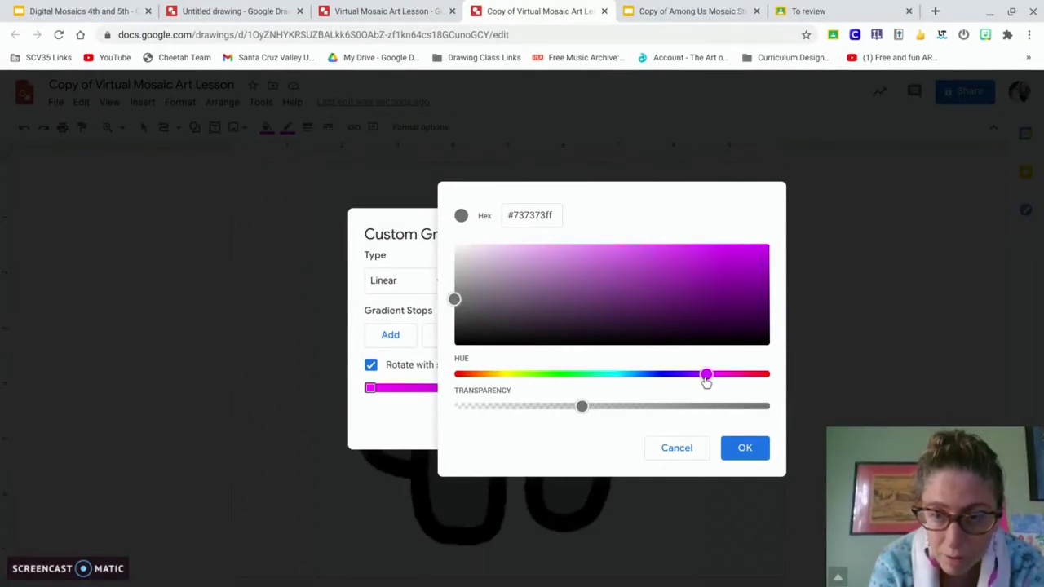
left_click(744, 450)
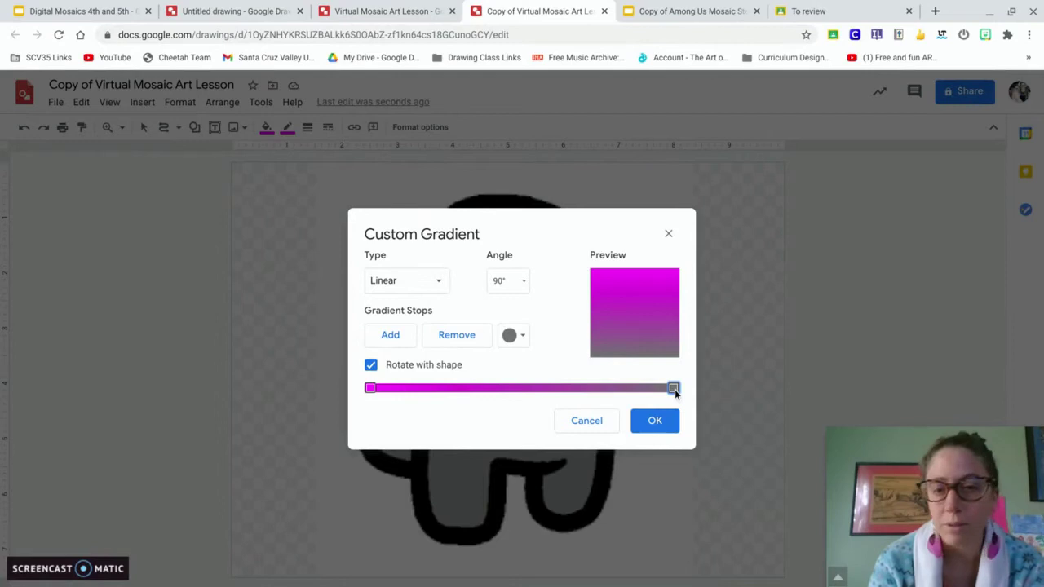
left_click(512, 338)
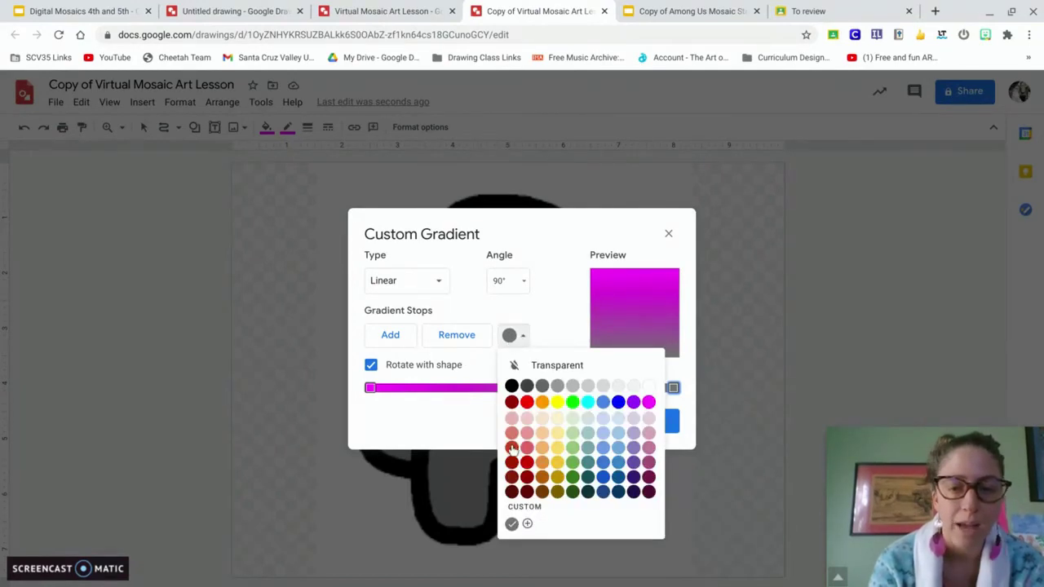
left_click(526, 509)
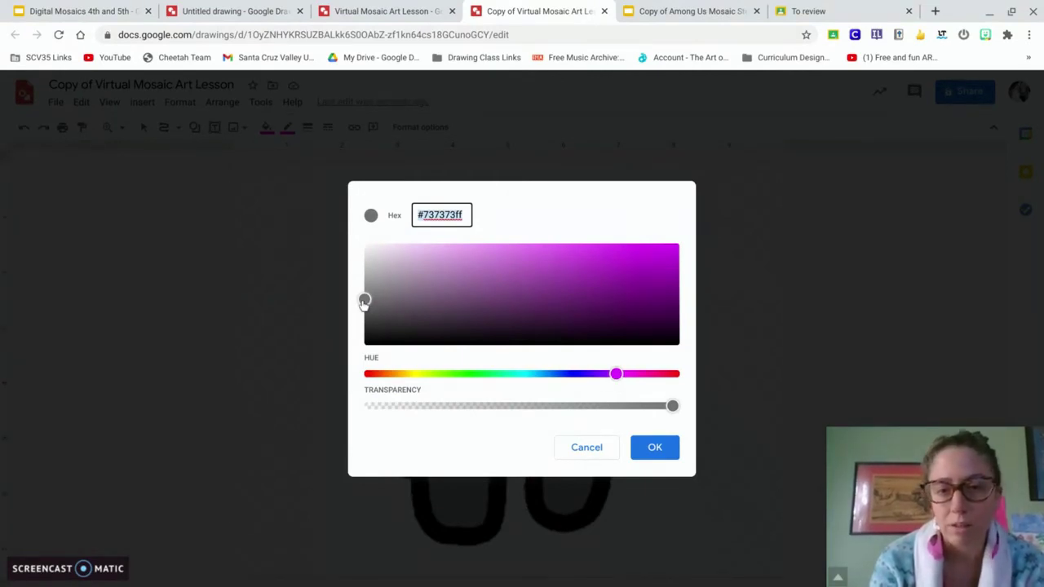
left_click_drag(365, 301, 660, 259)
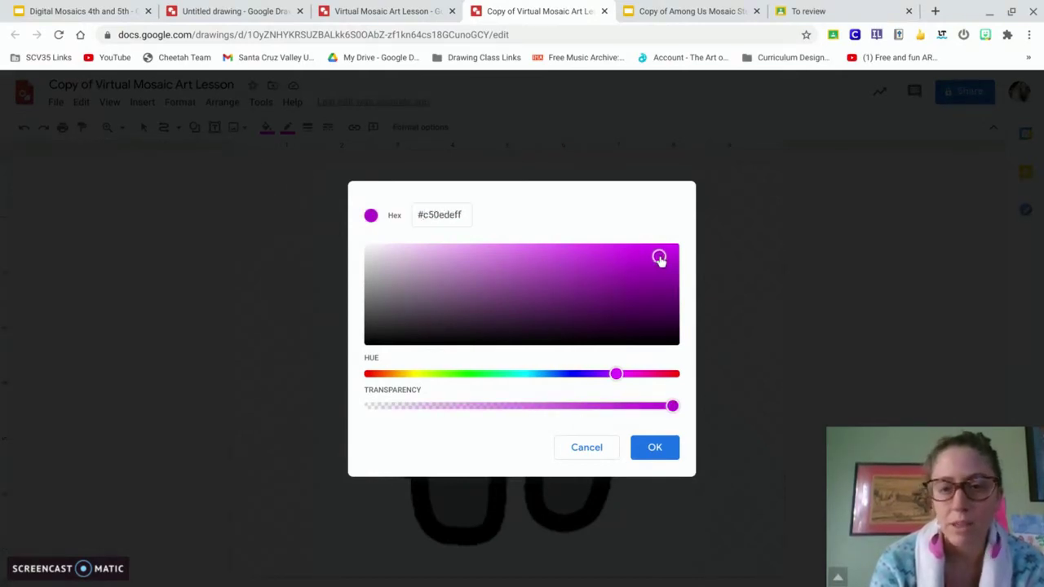
left_click(654, 447)
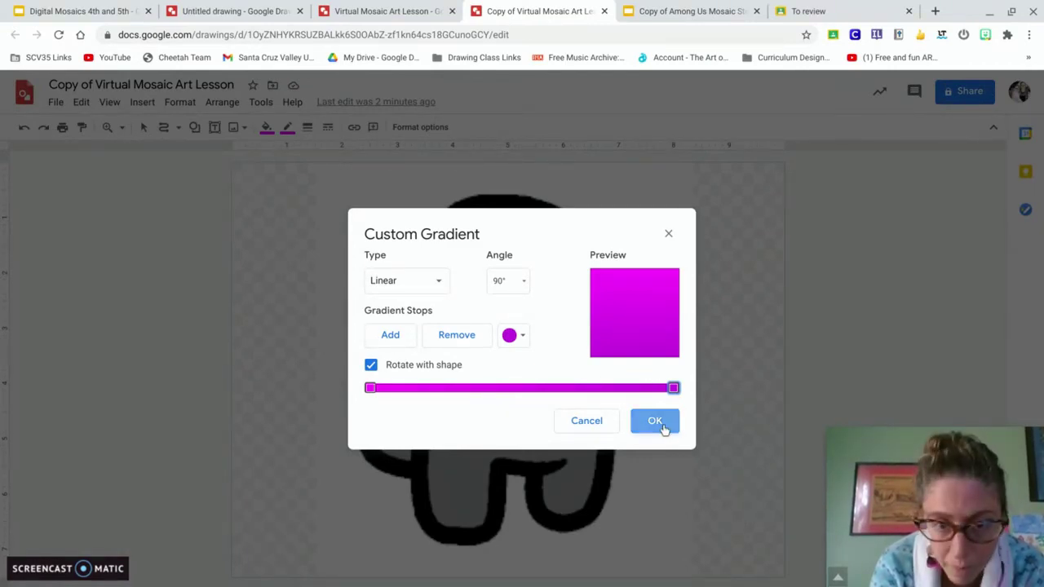
left_click(655, 421)
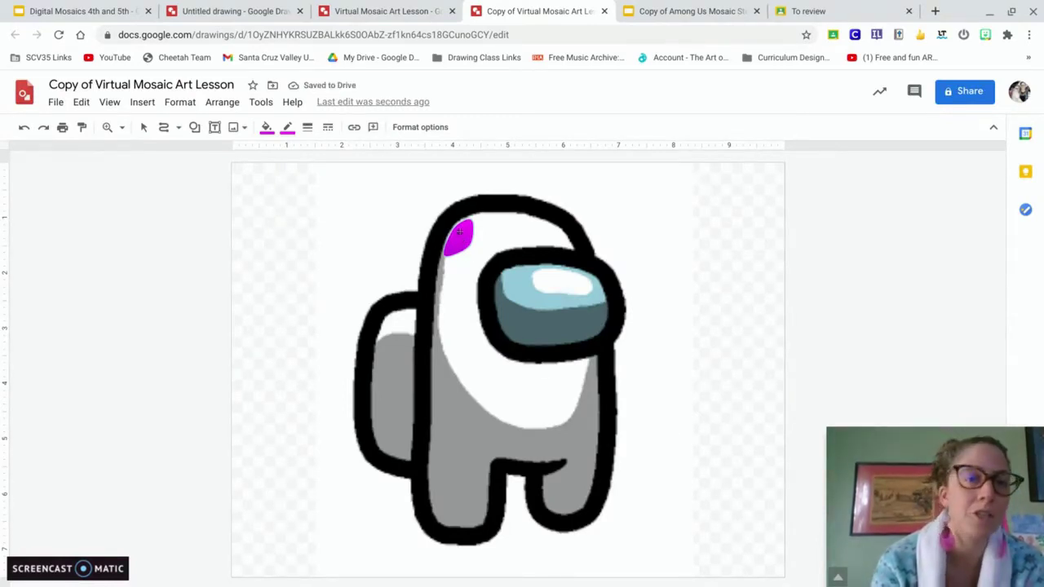
Add a small magenta piece above the first tile, then zoom in on the crewmate's head.
left_click_drag(480, 221, 472, 213)
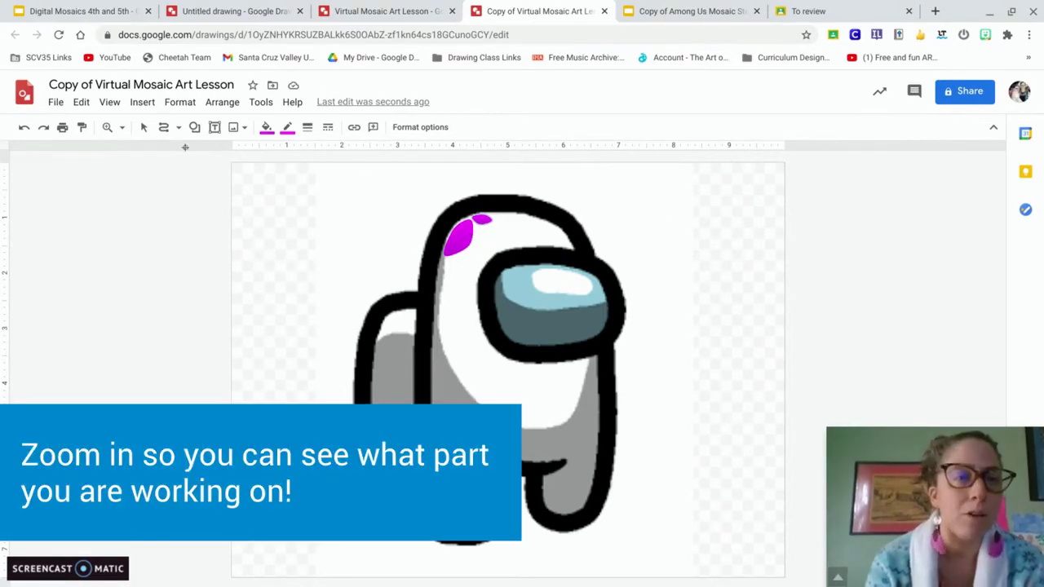
left_click(107, 129)
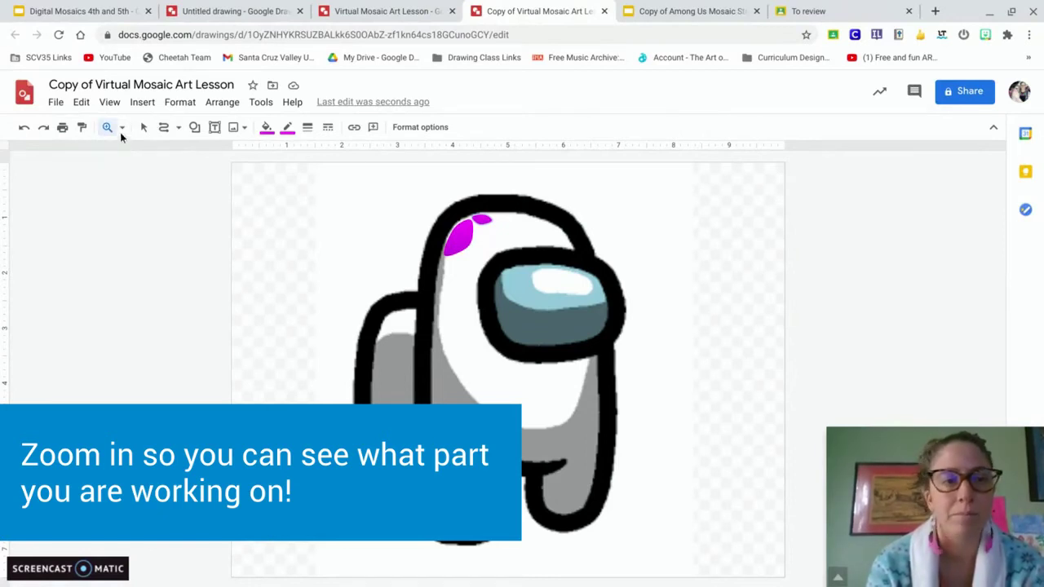
left_click(121, 131)
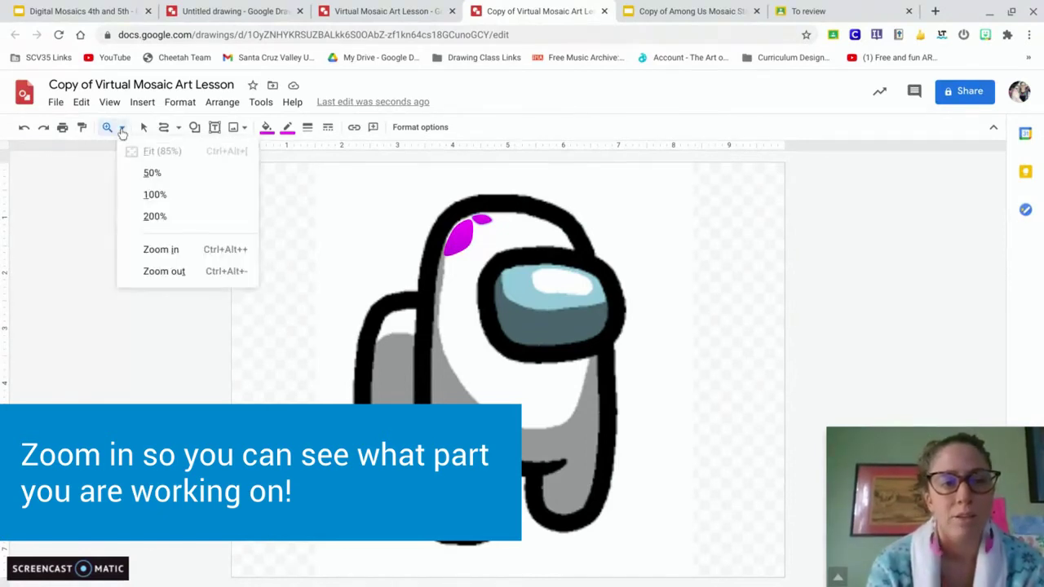
left_click(161, 226)
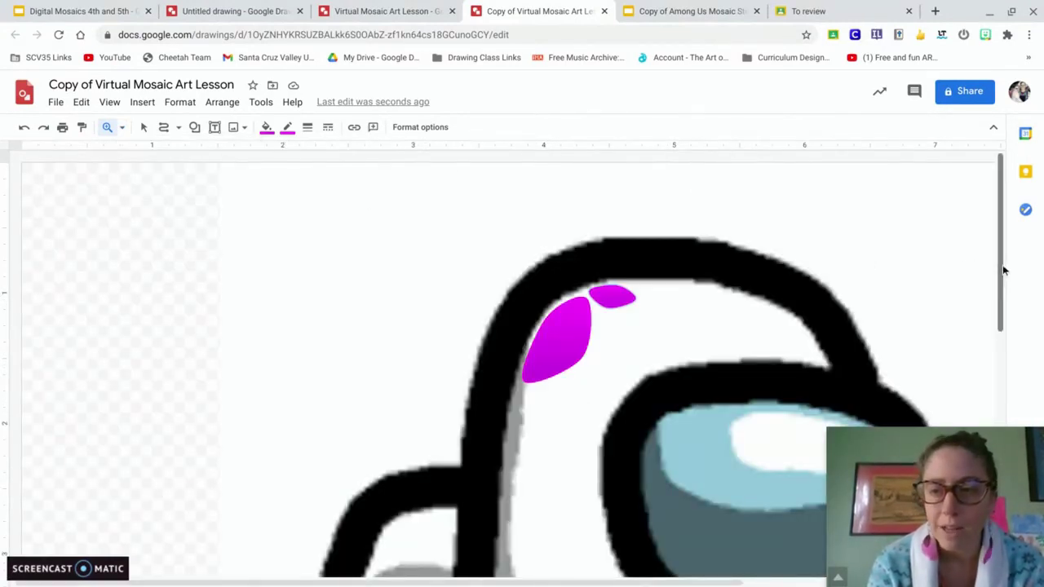
left_click_drag(1001, 274, 999, 295)
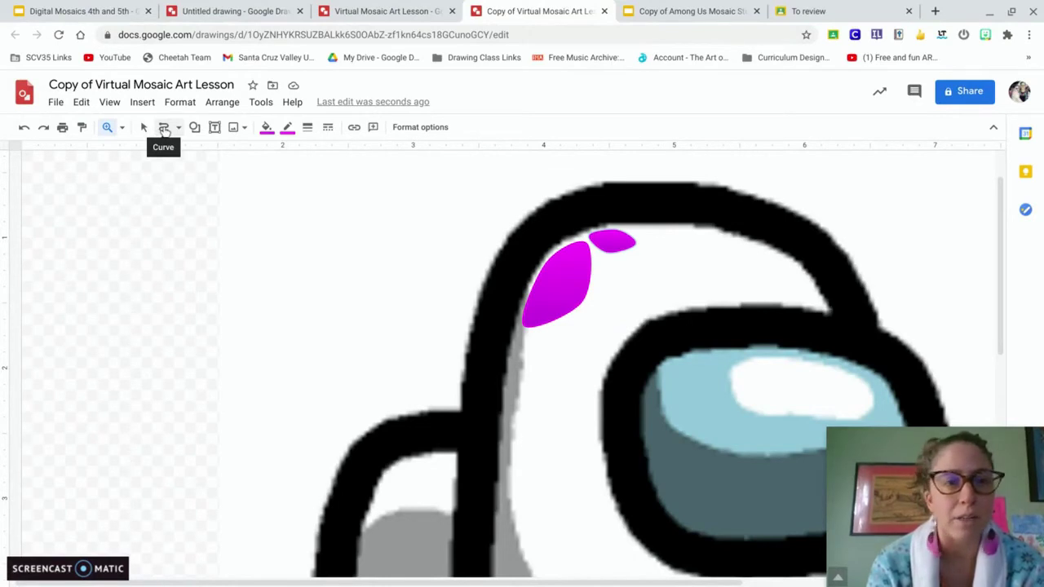
Outline a third magenta piece with the Curve tool beside the first two and nudge it right.
left_click(163, 129)
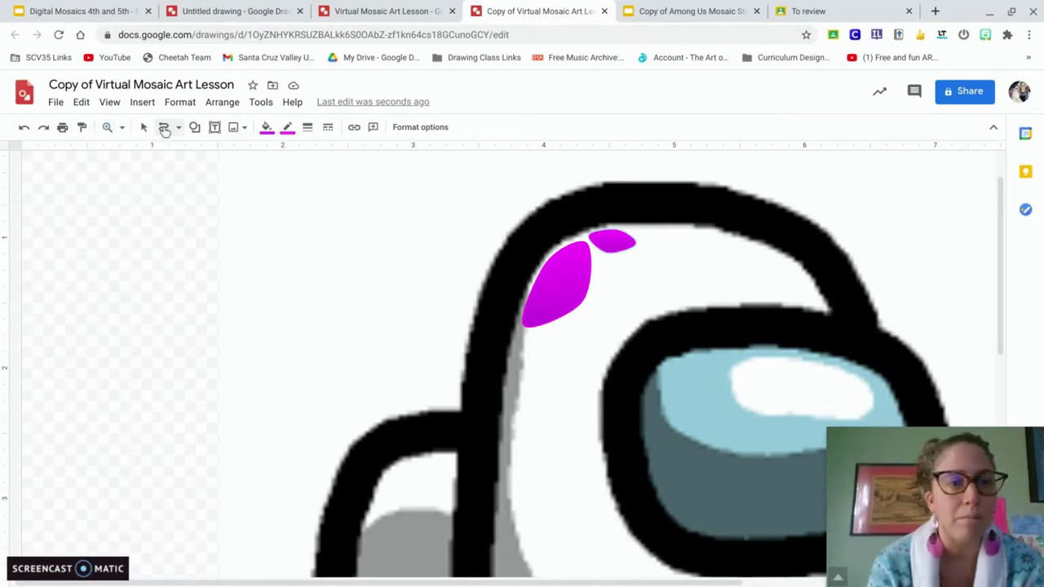
left_click(595, 256)
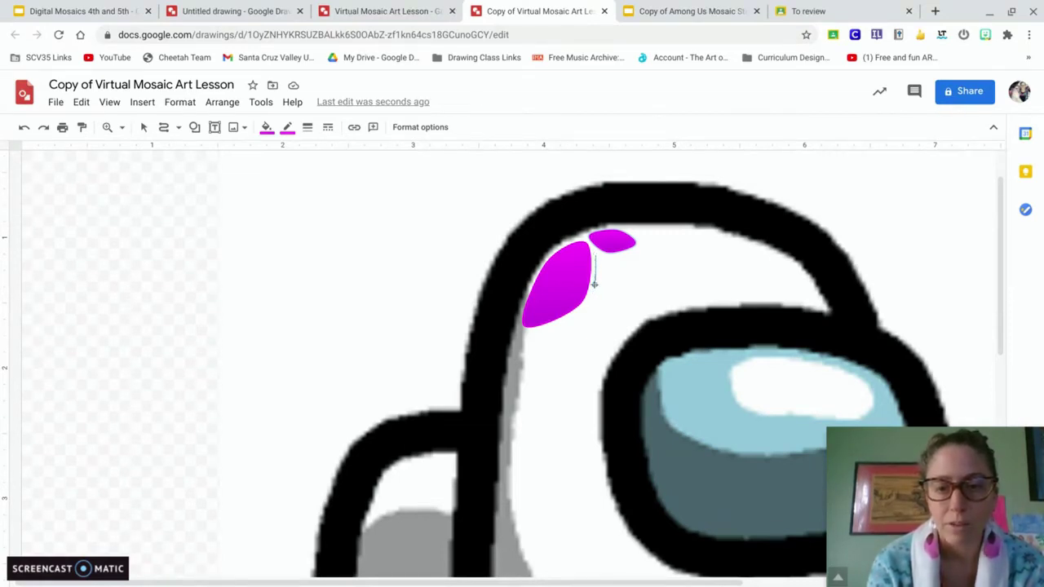
left_click(592, 287)
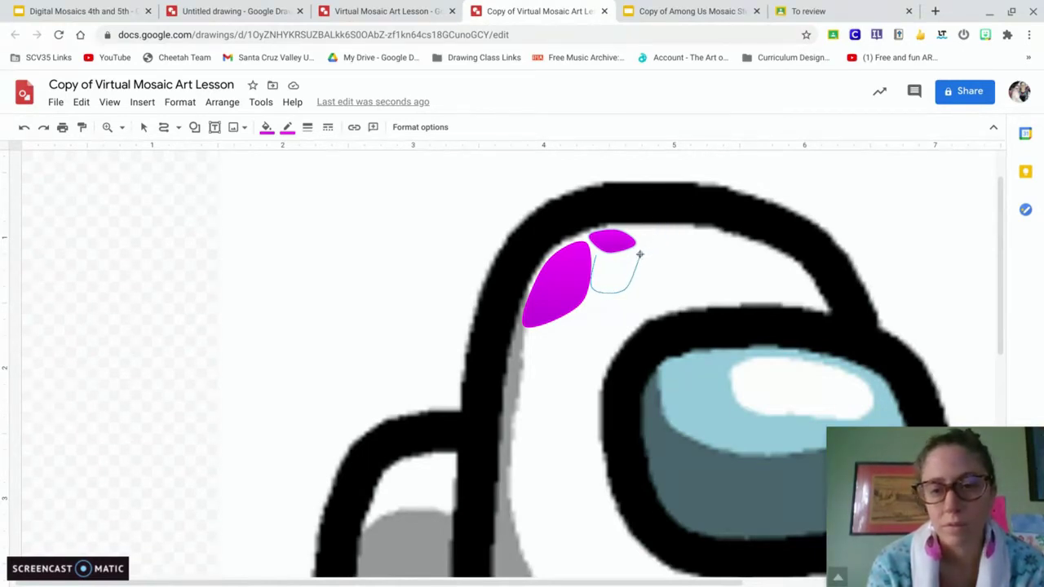
left_click(640, 258)
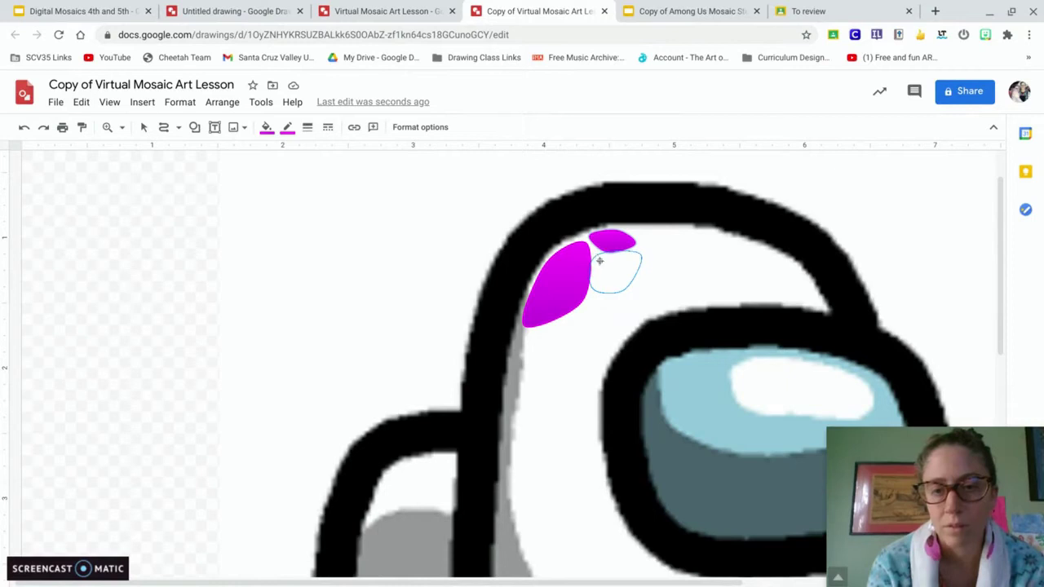
left_click(597, 259)
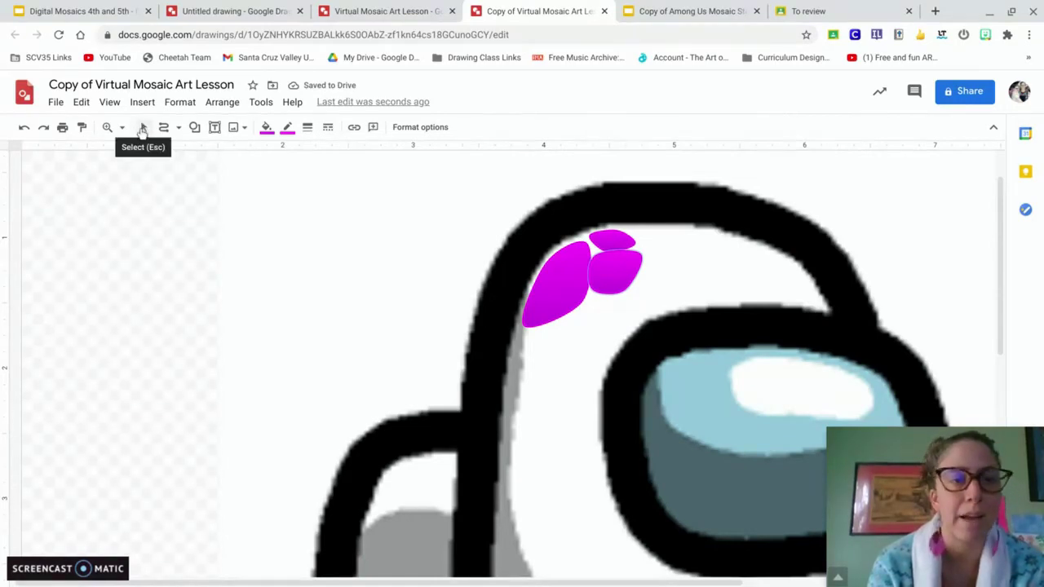
left_click(143, 129)
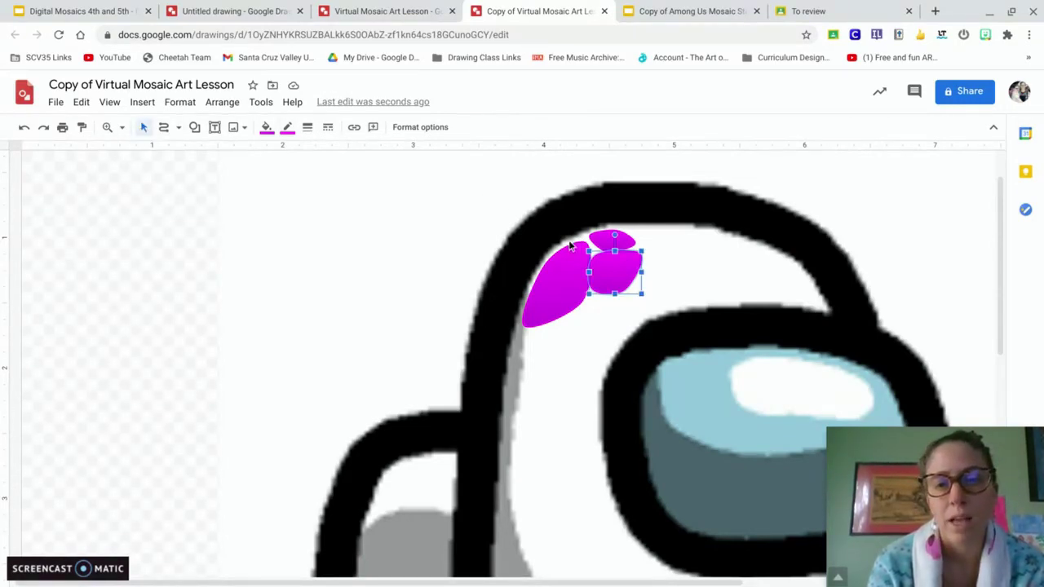
left_click_drag(624, 269, 629, 276)
left_click(686, 214)
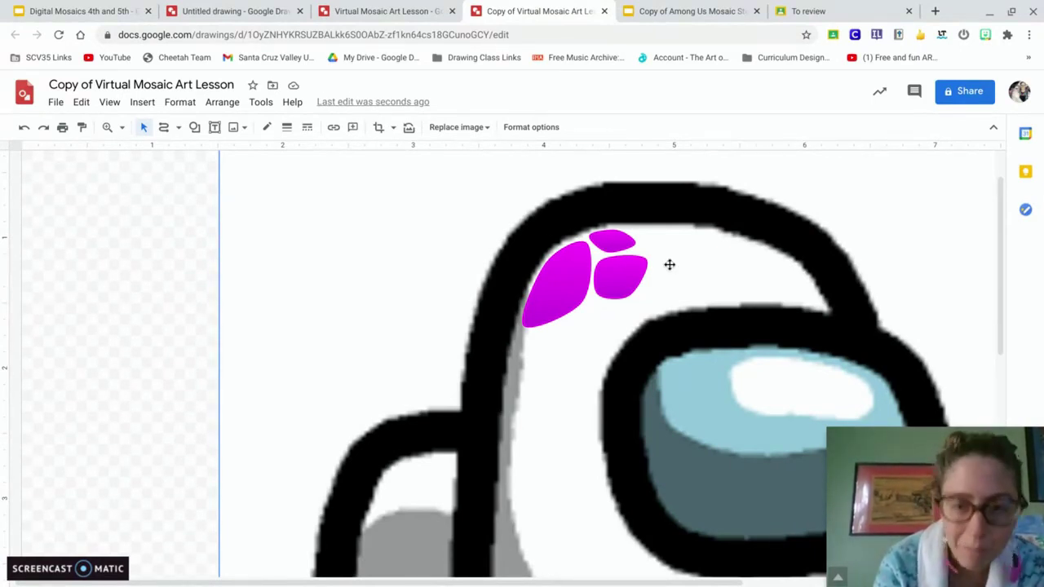
Copy the magenta piece and place two pasted copies, below the left piece and right of the middle.
left_click(603, 275)
key("ctrl+c")
key("ctrl+v")
left_click_drag(603, 275, 544, 339)
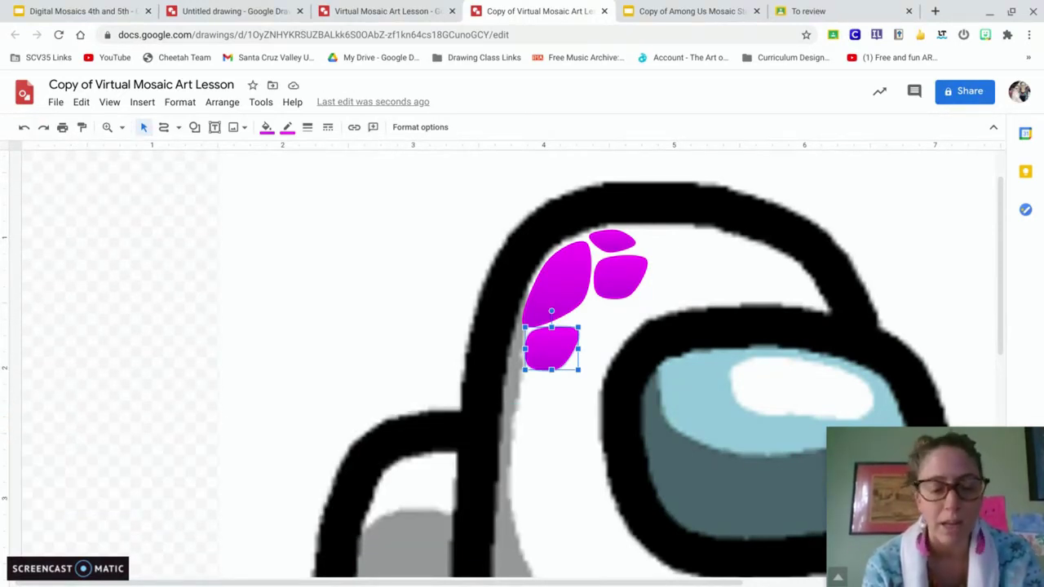
key("ctrl+v")
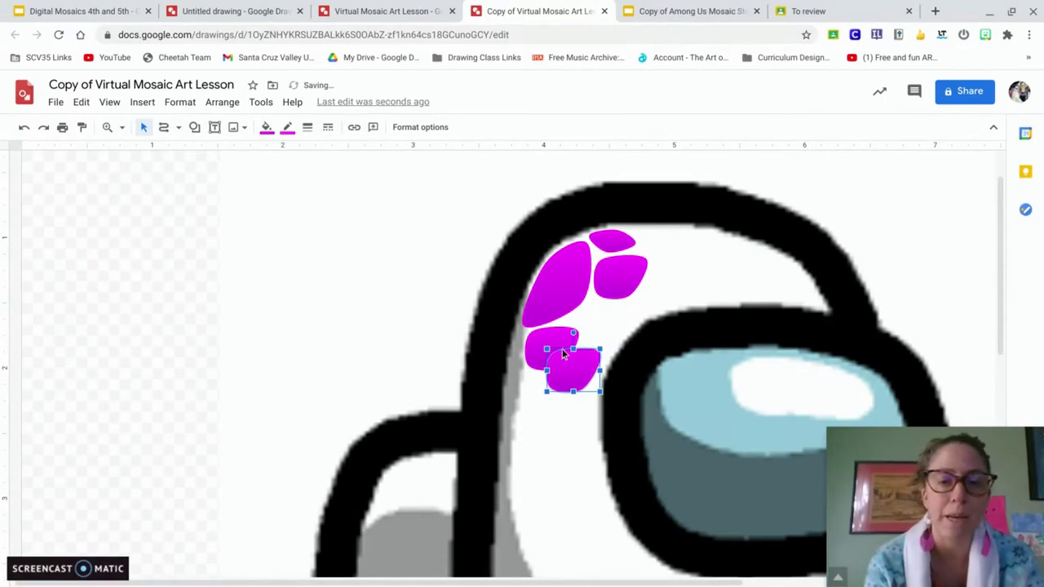
left_click_drag(565, 351, 674, 260)
left_click(737, 255)
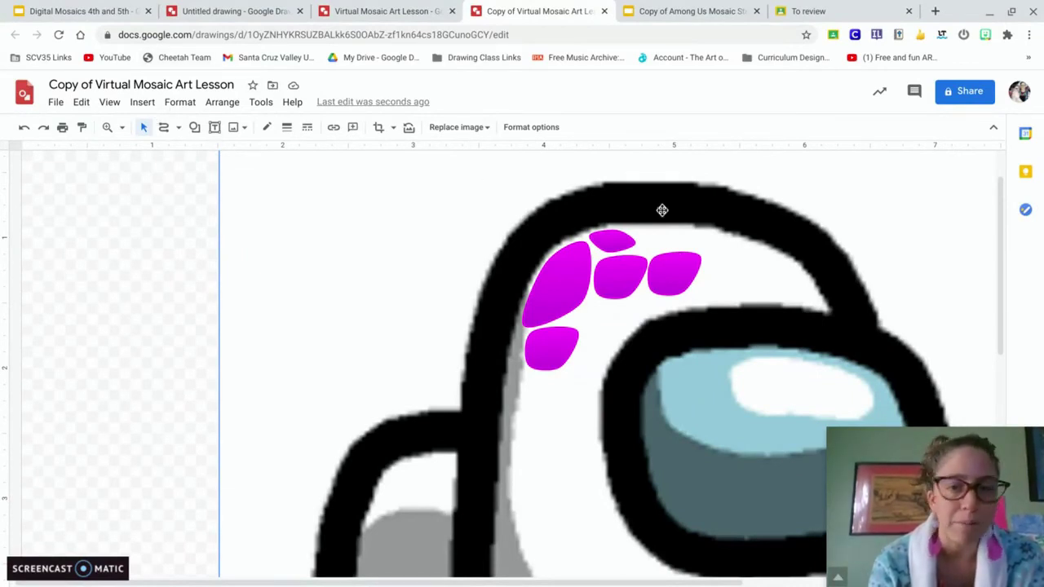
Rotate the rightmost piece to fit the head and shift a piece below the middle tile.
left_click(676, 283)
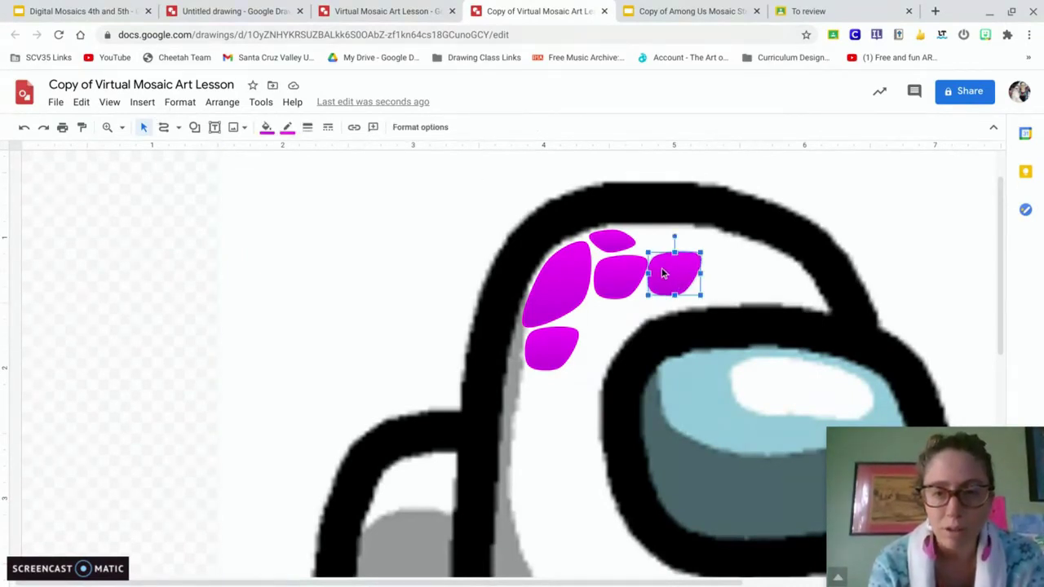
left_click_drag(676, 237, 667, 323)
mouse_move(674, 287)
left_mouse_down()
mouse_move(672, 296)
mouse_move(683, 293)
left_mouse_up()
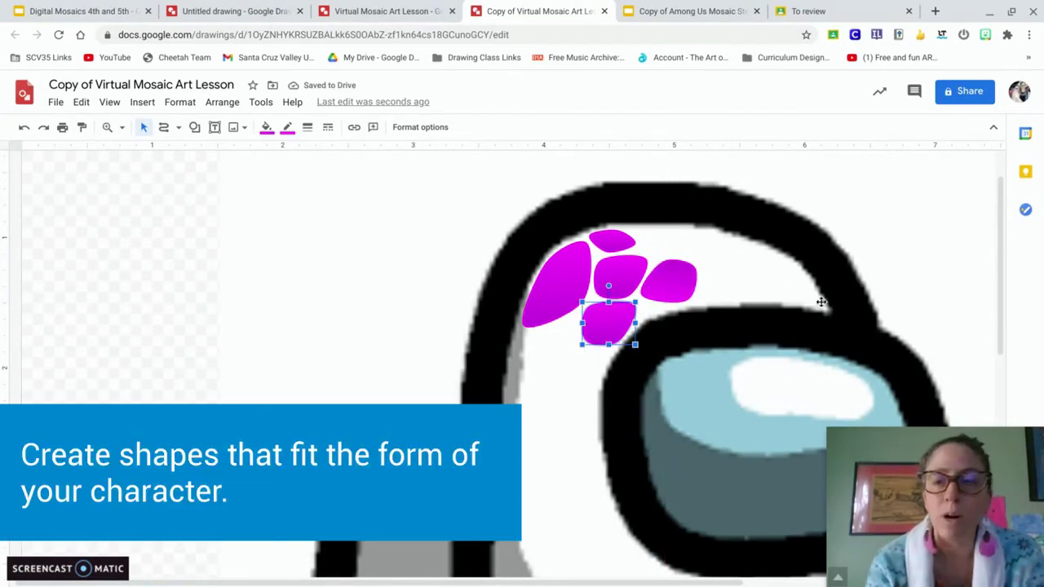
Draw a new curved magenta mosaic piece along the helmet's upper right edge.
left_click(164, 128)
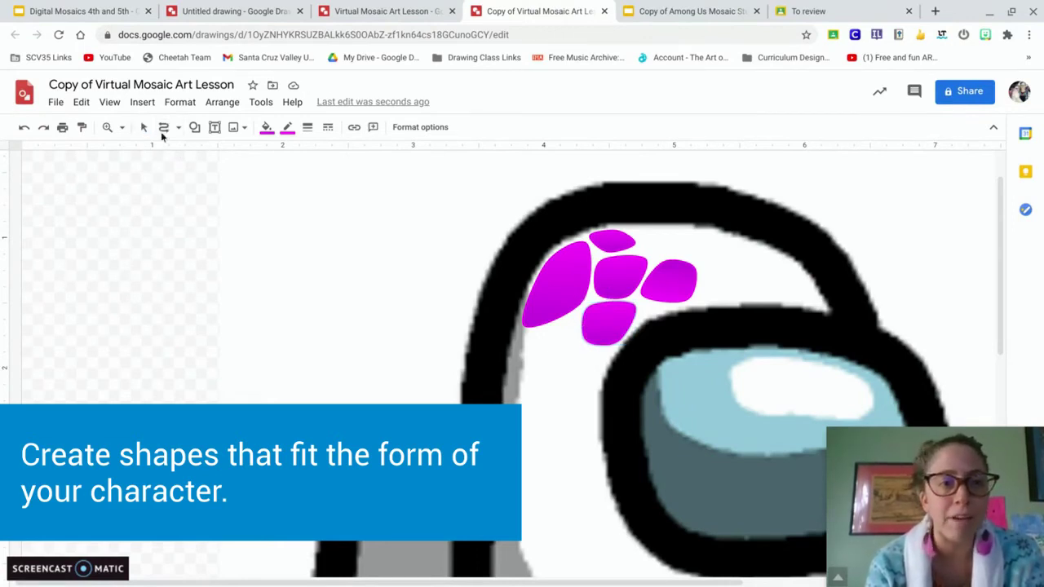
left_click(143, 127)
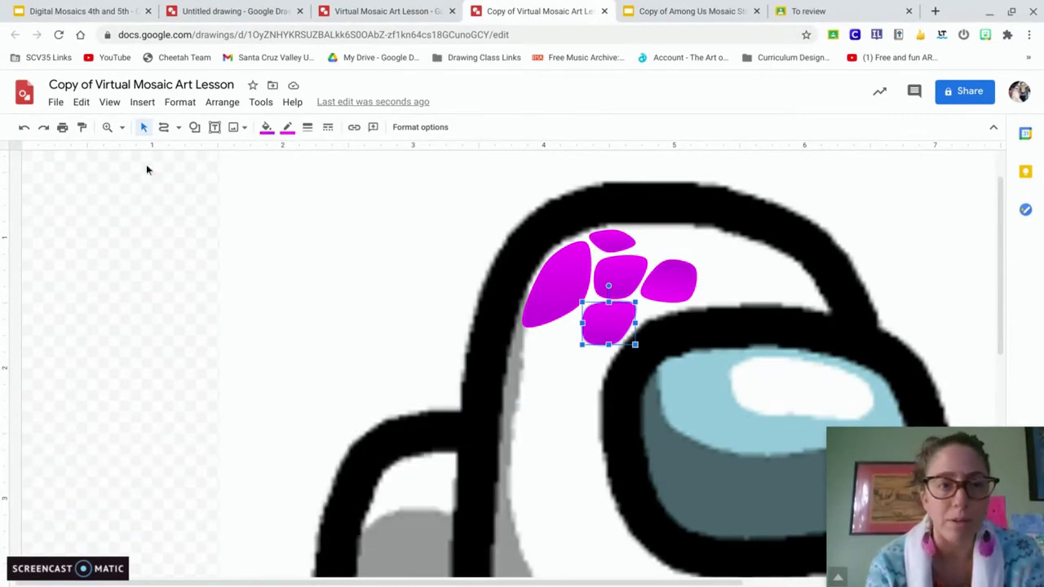
left_click(163, 127)
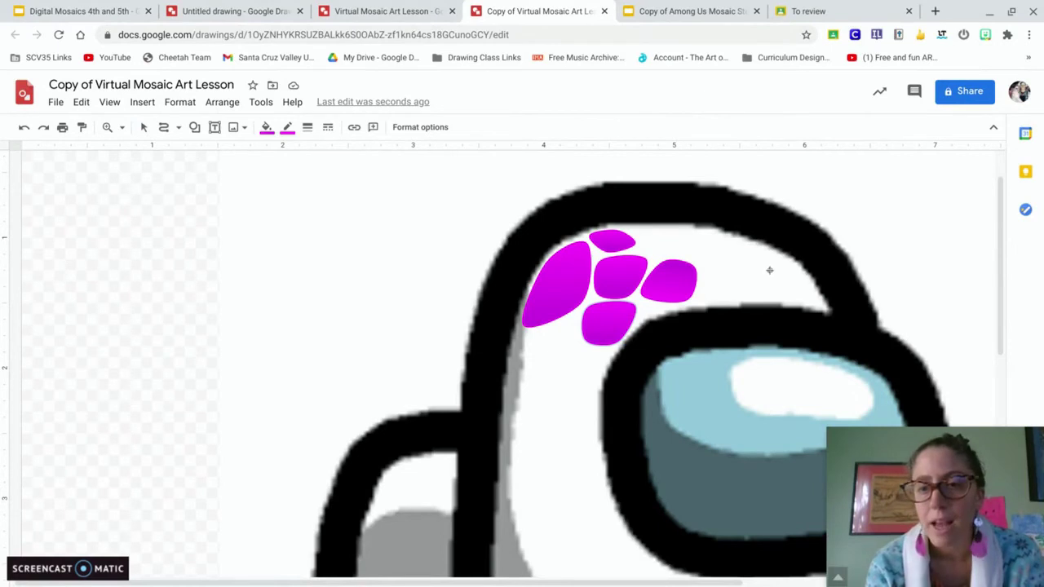
mouse_move(781, 262)
left_mouse_down()
mouse_move(816, 298)
mouse_move(800, 272)
left_mouse_up()
left_click(801, 272)
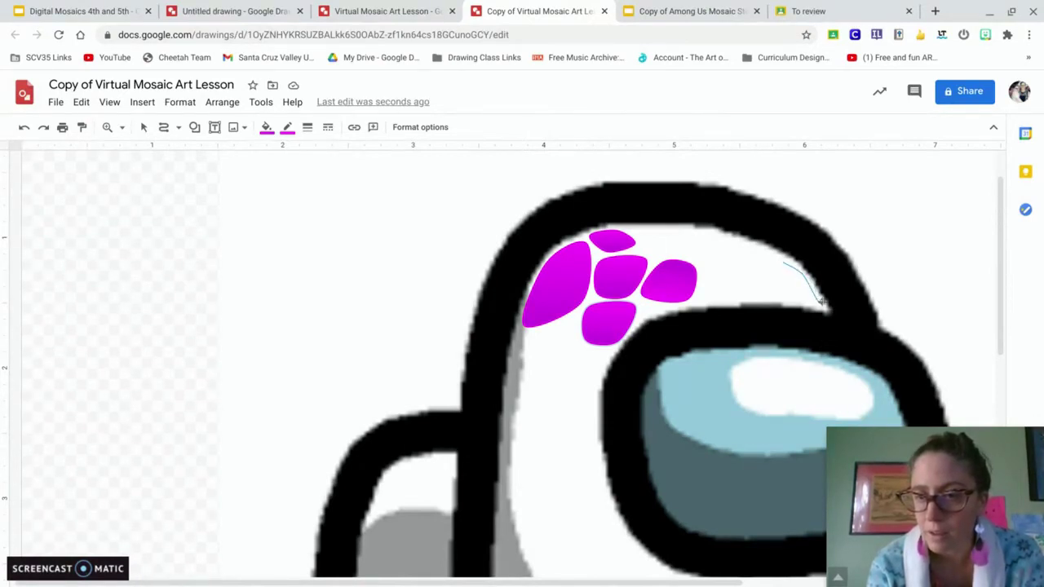
left_click(818, 299)
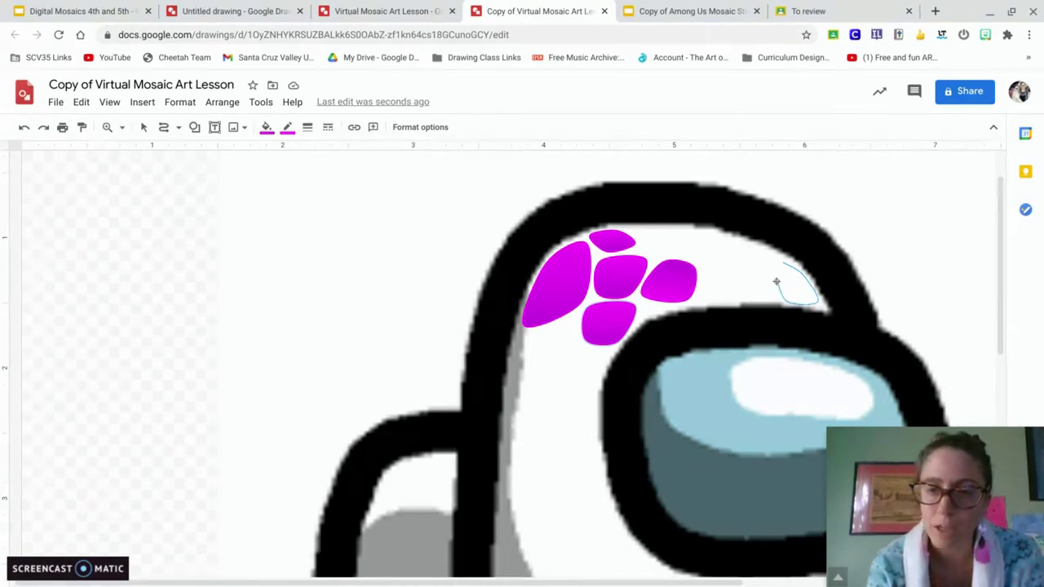
left_click(778, 276)
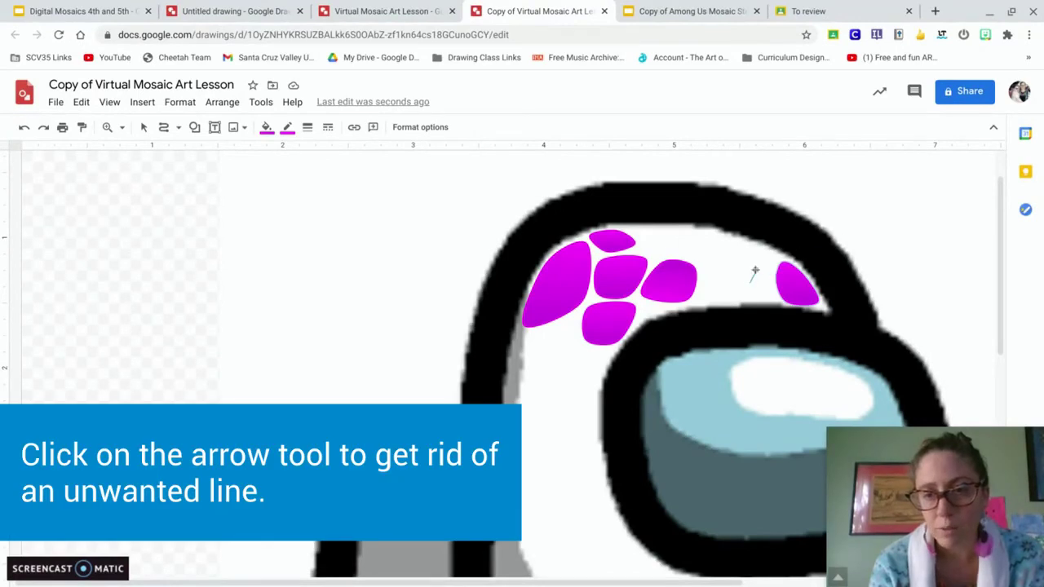
Cancel the stray polyline, check the new piece, then switch to the Digital Mosaics slides.
left_click(745, 278)
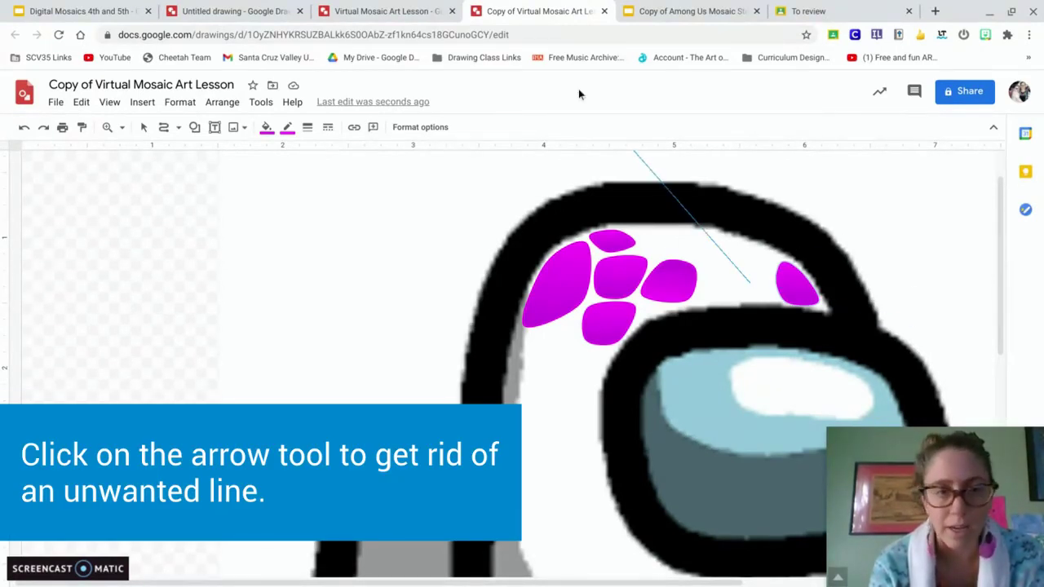
left_click(143, 127)
left_click(795, 281)
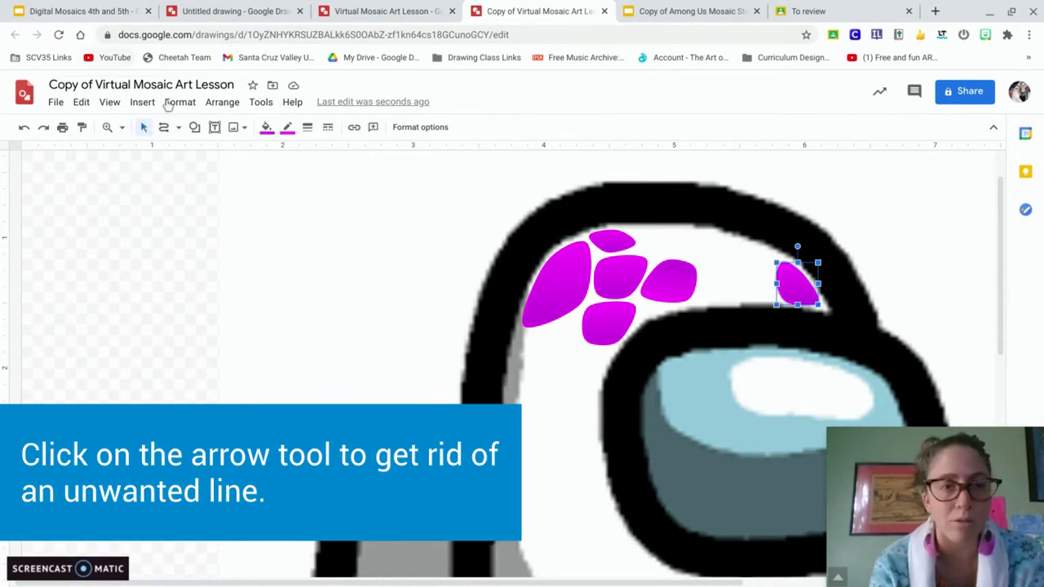
left_click(163, 130)
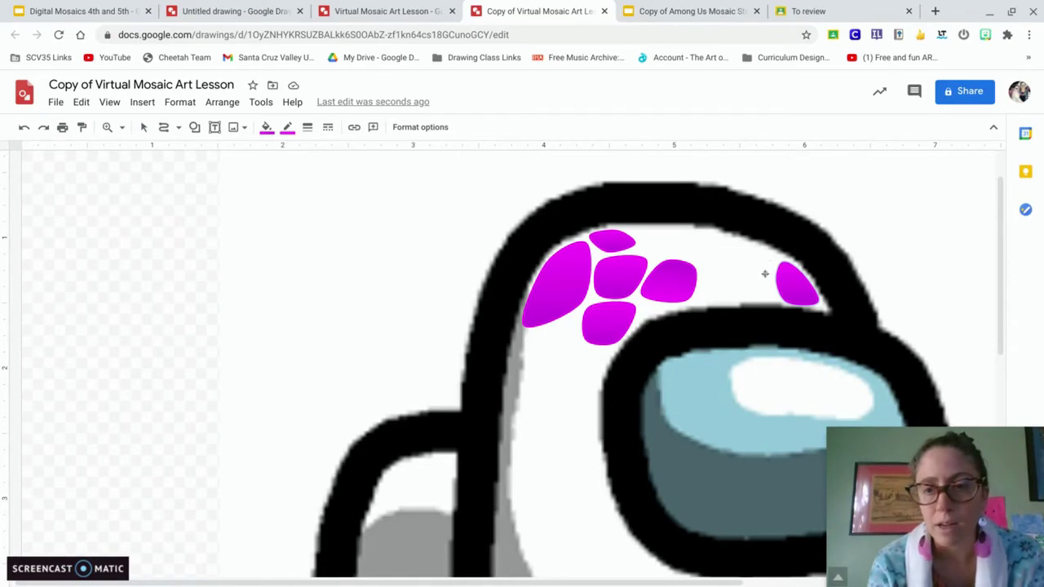
key("ctrl+1")
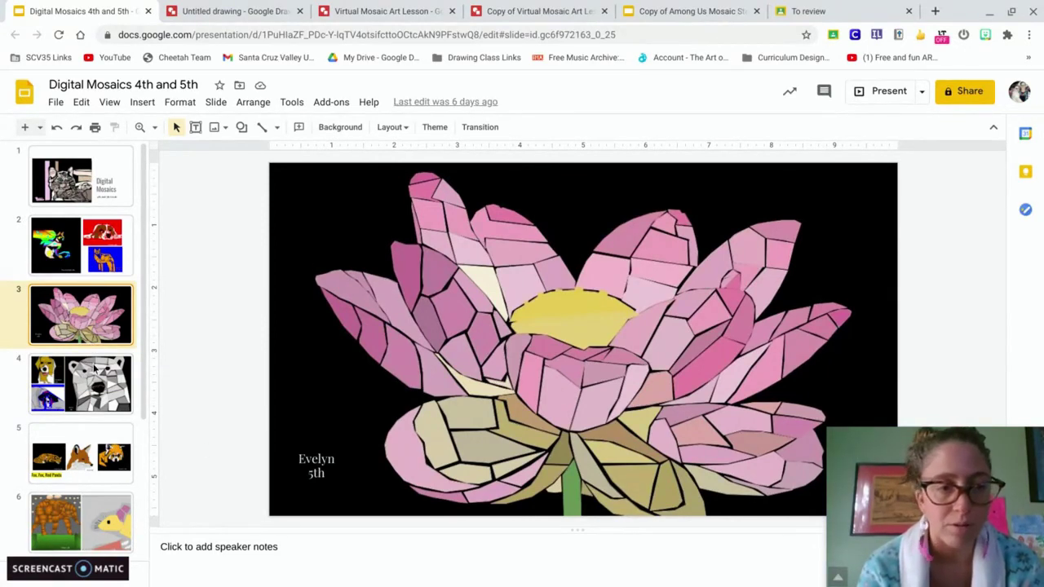
View slides 4, 5 and 6 with the dog, bear, fox, red panda and student mosaics.
left_click(95, 369)
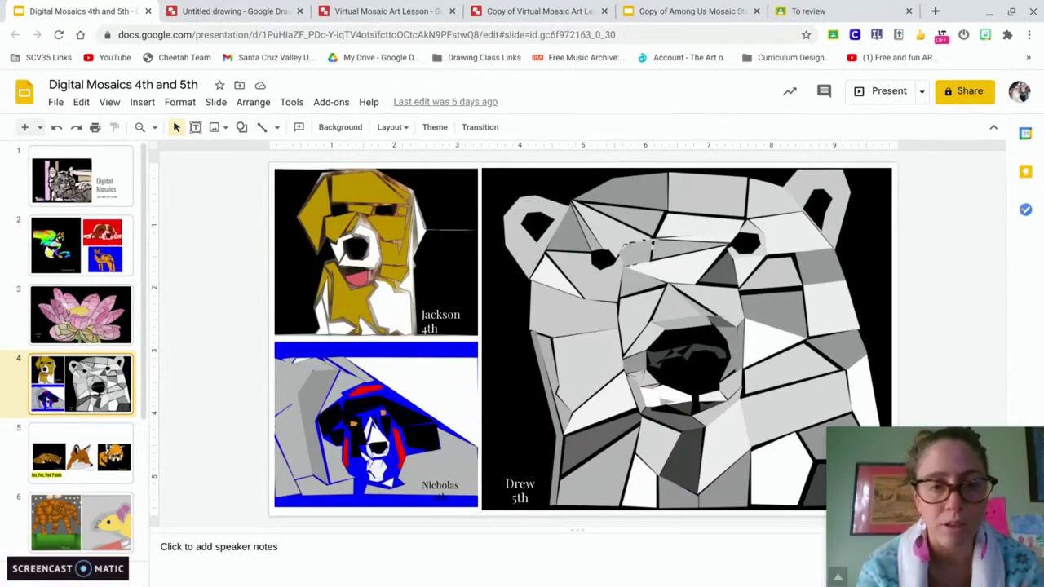
left_click(80, 453)
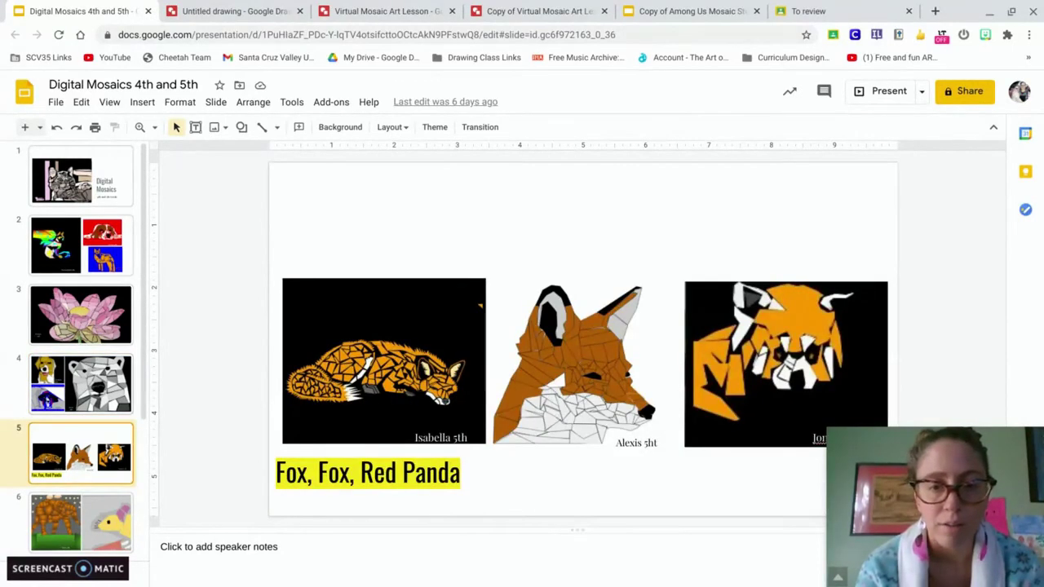
left_click(81, 522)
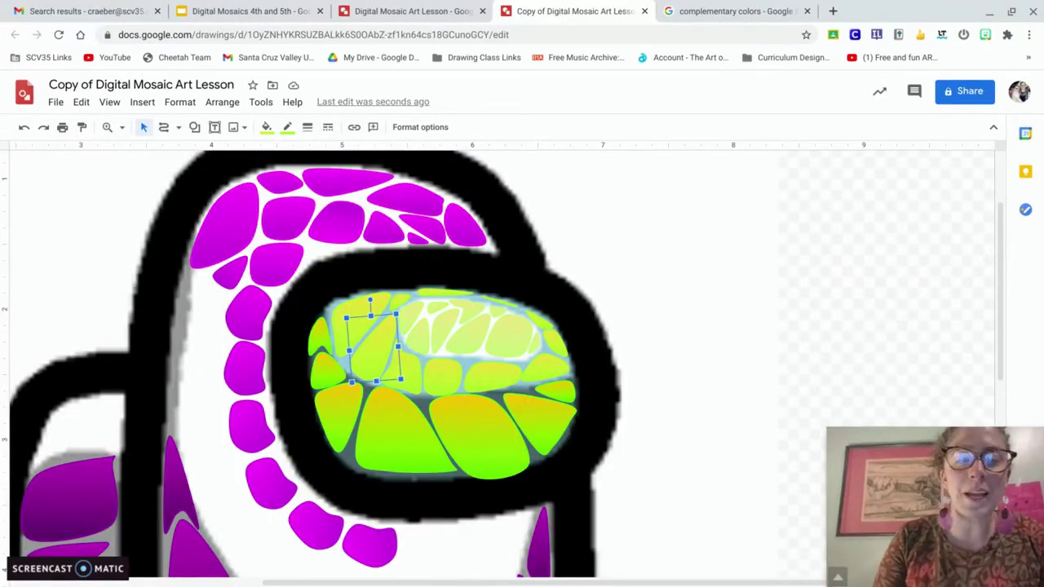
Zoom out to the whole crewmate and undo to restore the two magenta pieces below the visor.
left_click(107, 126)
left_click(400, 314, "shift")
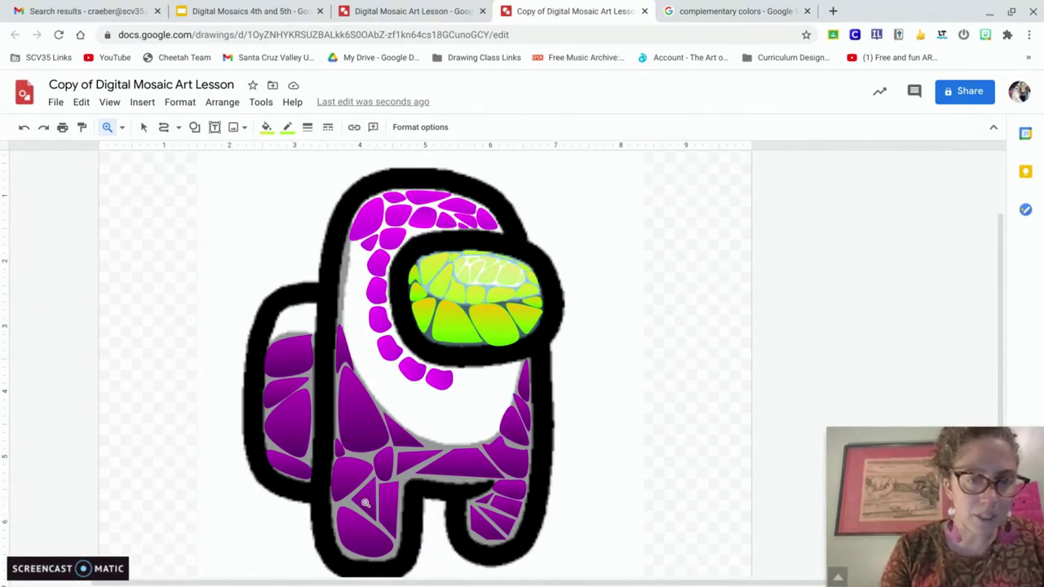
key("ctrl+z")
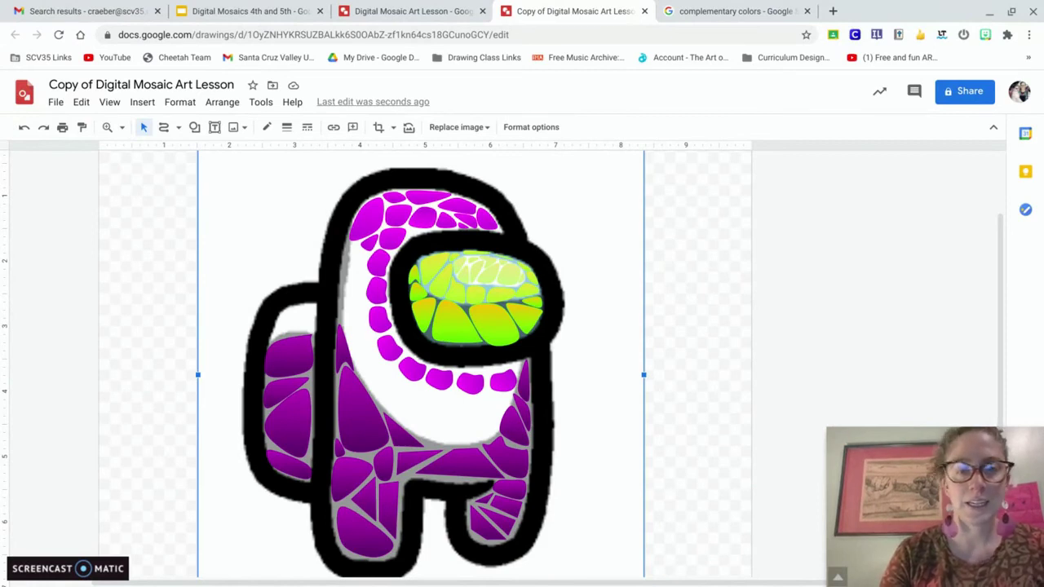
Delete the Among Us background picture and select a small magenta piece near the helmet top.
key("Delete")
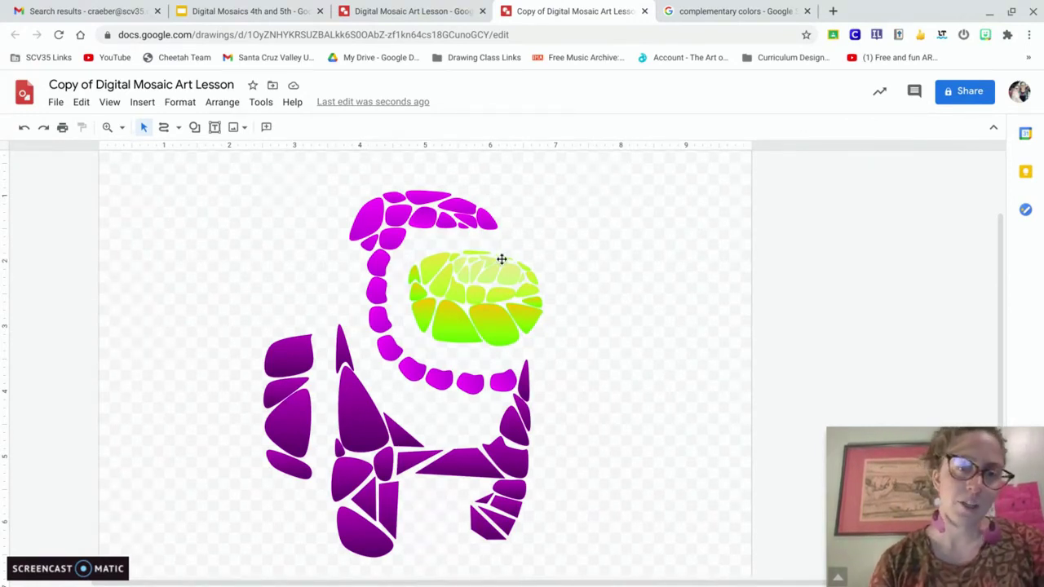
left_click(391, 239)
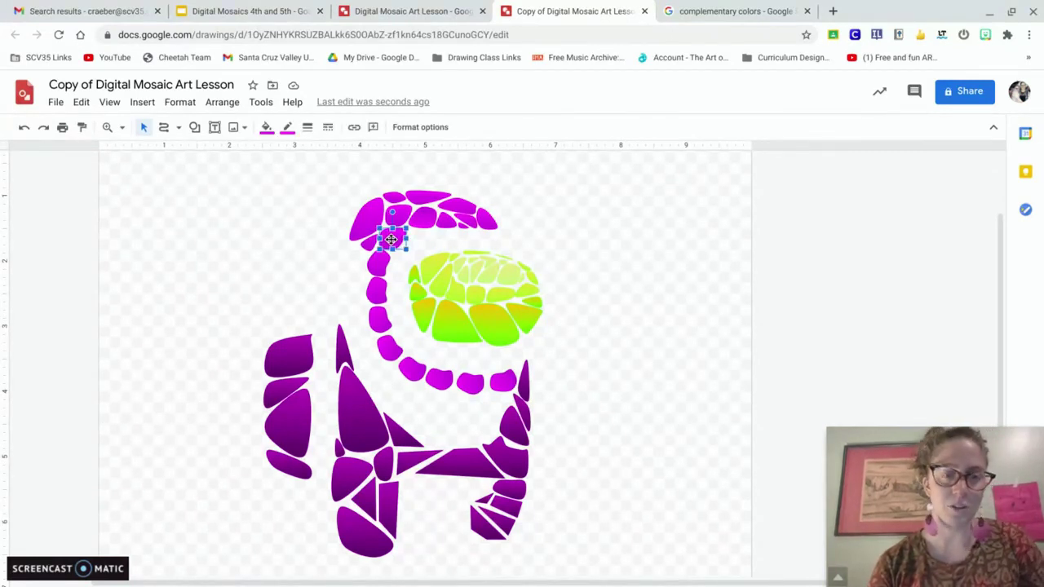
Duplicate the small magenta piece and drag four copies into the empty body area.
key("ctrl+d")
key("ctrl+d")
key("ctrl+d")
key("ctrl+d")
key("ctrl+d")
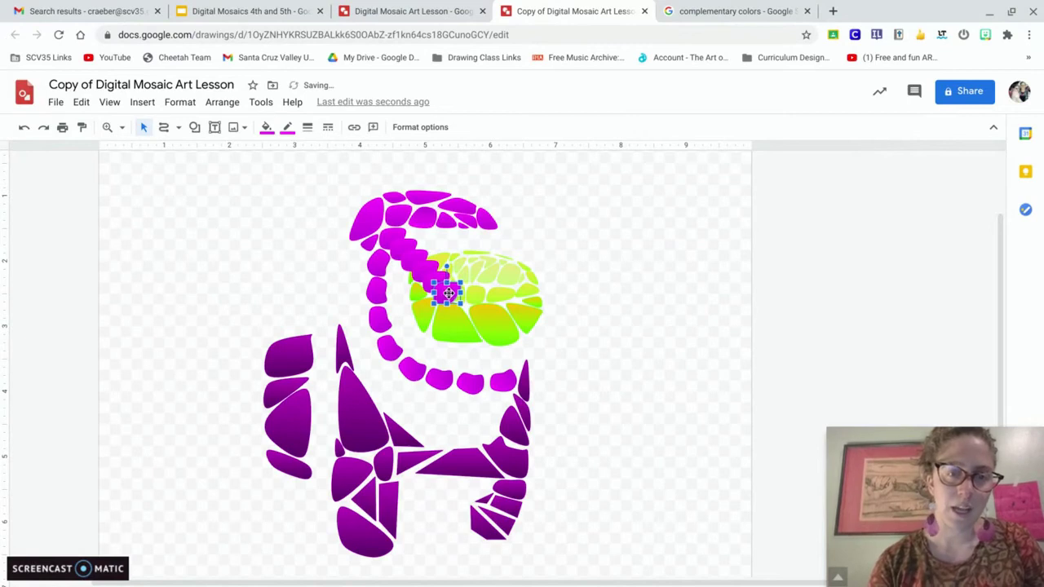
left_click_drag(443, 287, 490, 240)
left_click_drag(437, 280, 503, 362)
left_click_drag(413, 257, 447, 361)
left_click_drag(402, 246, 417, 367)
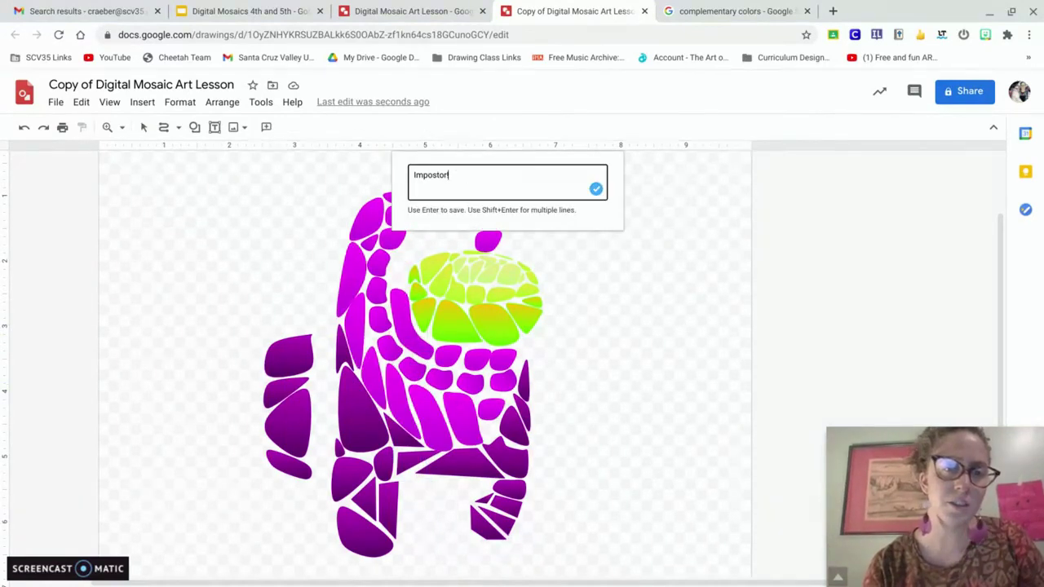
Create the 'Impostor!' word art, move it to the top right, and narrow it.
key("Return")
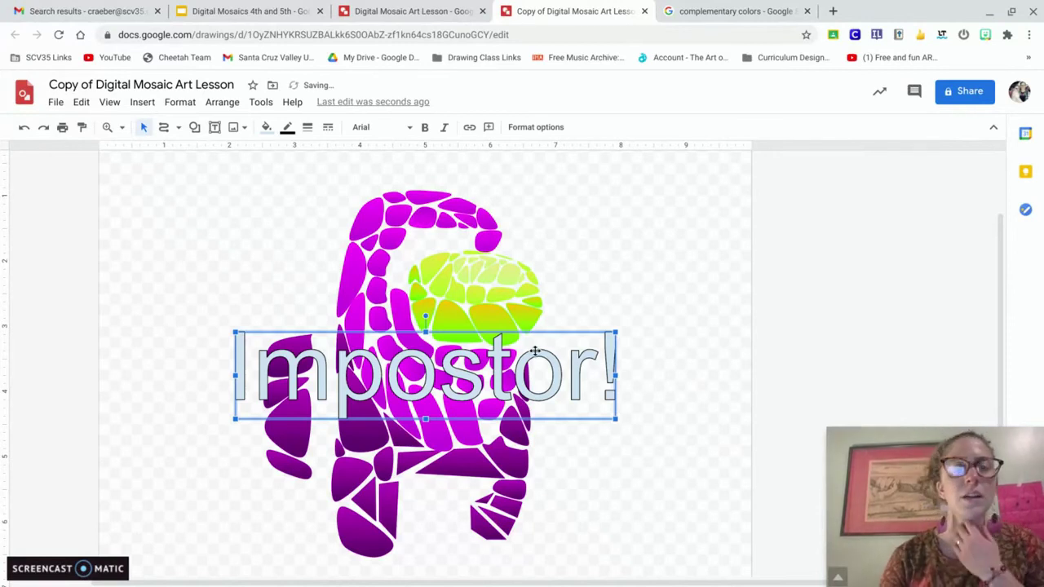
left_click_drag(533, 343, 648, 141)
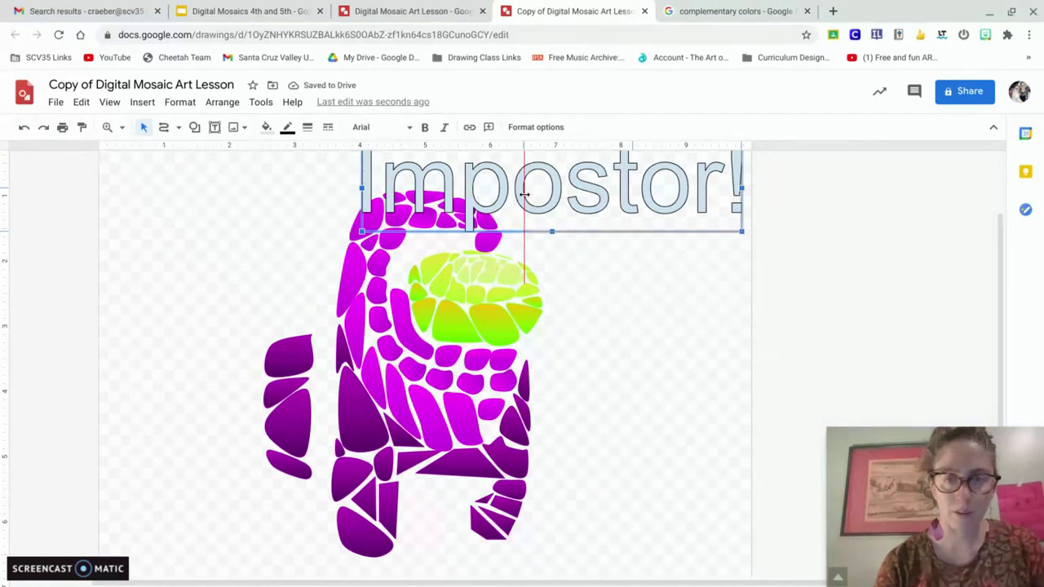
left_click_drag(523, 194, 524, 194)
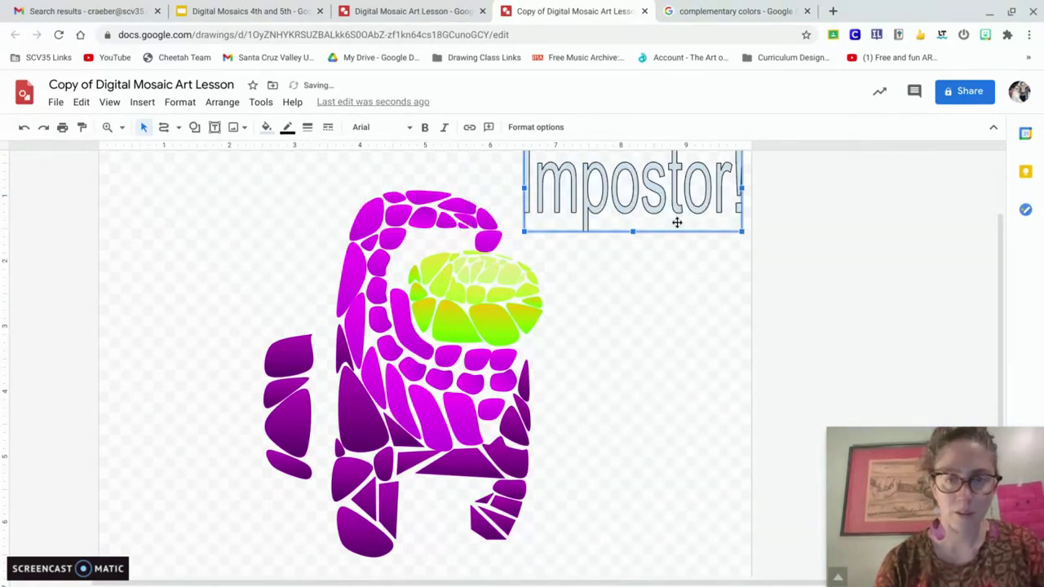
Give the word art a custom purple fill and a 3px outline.
left_click(269, 128)
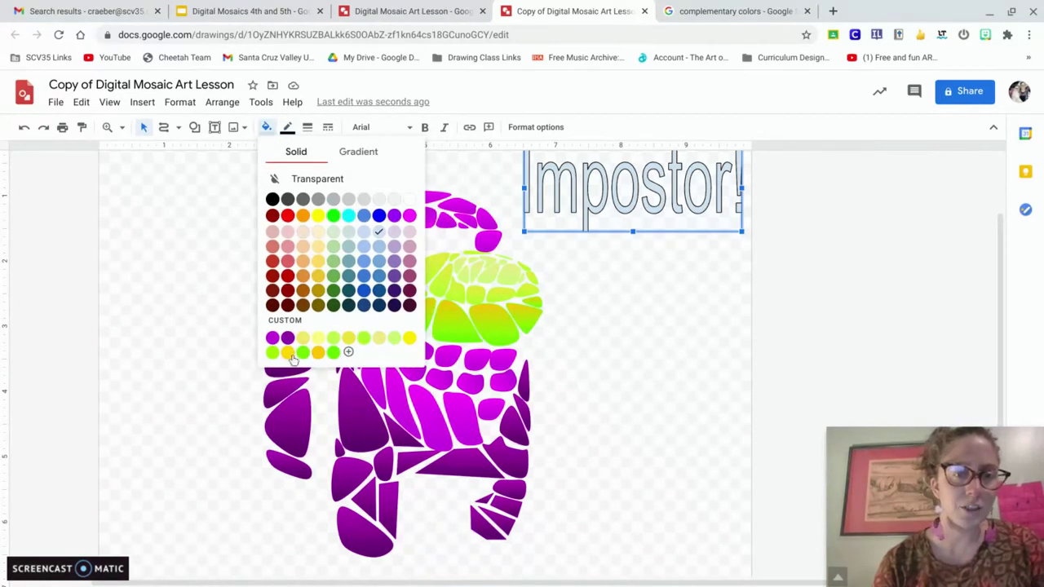
left_click(287, 338)
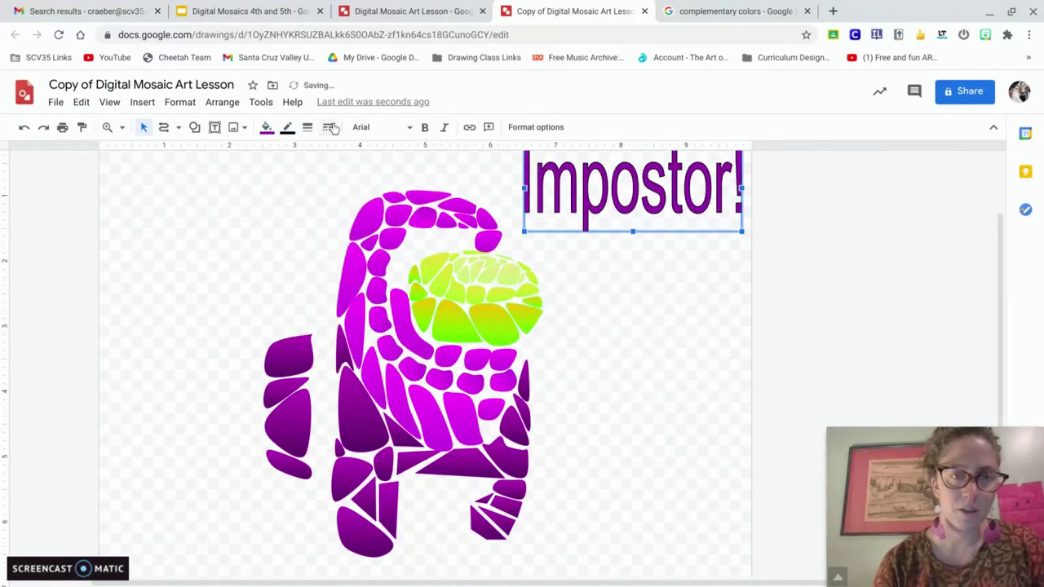
left_click(289, 129)
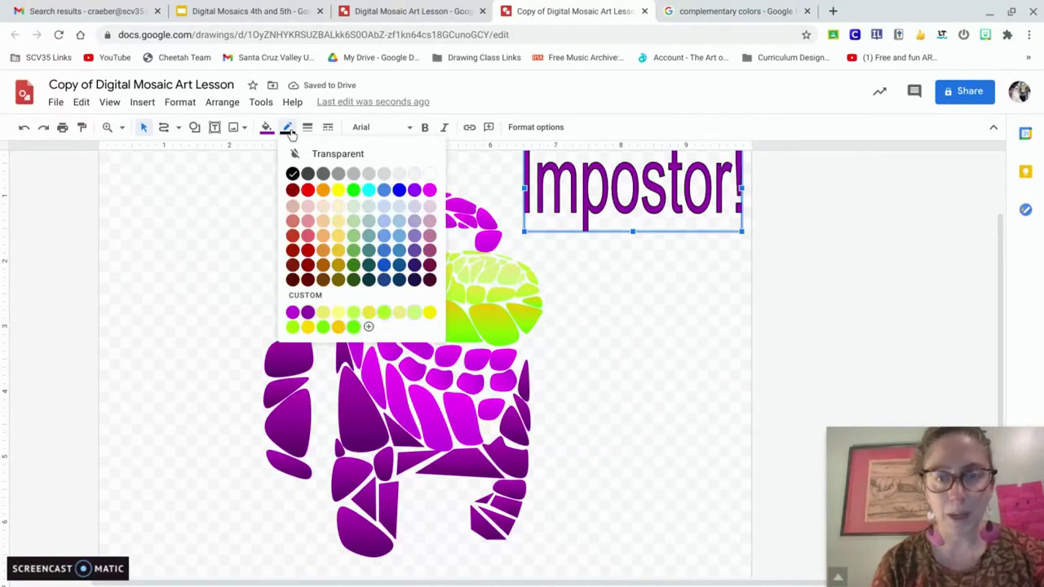
left_click(308, 130)
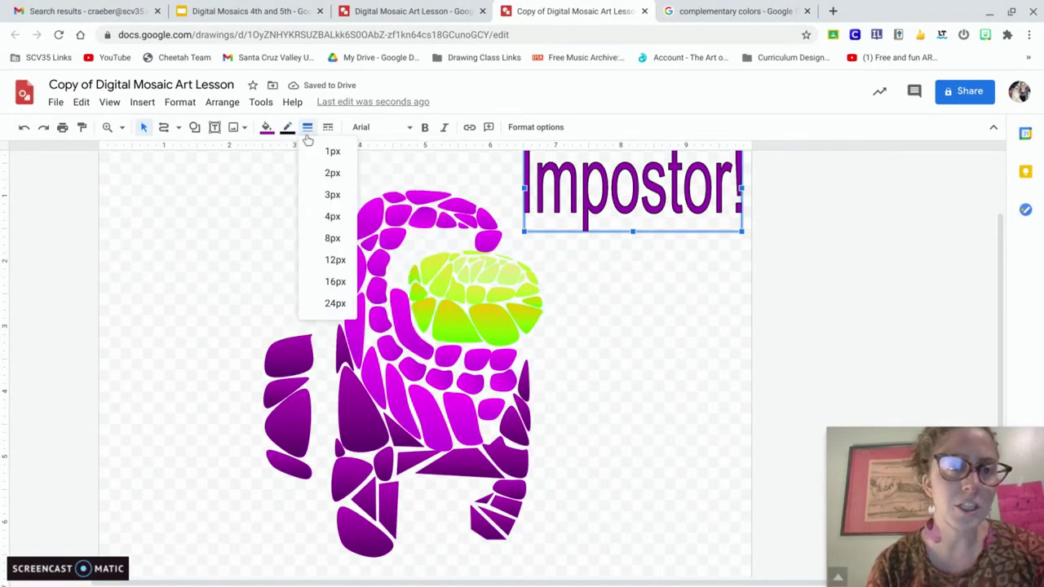
left_click(330, 195)
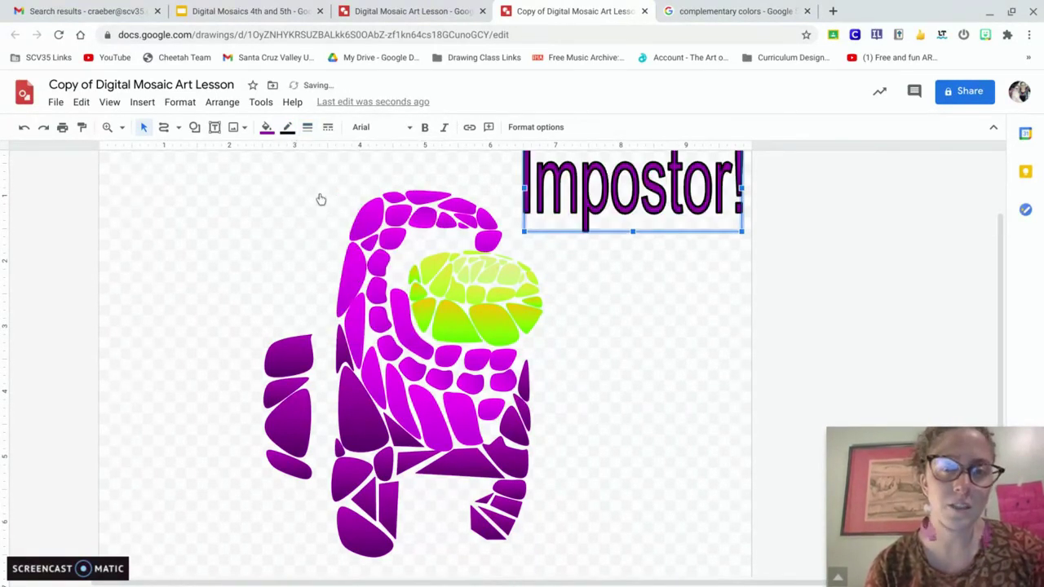
left_click(595, 276)
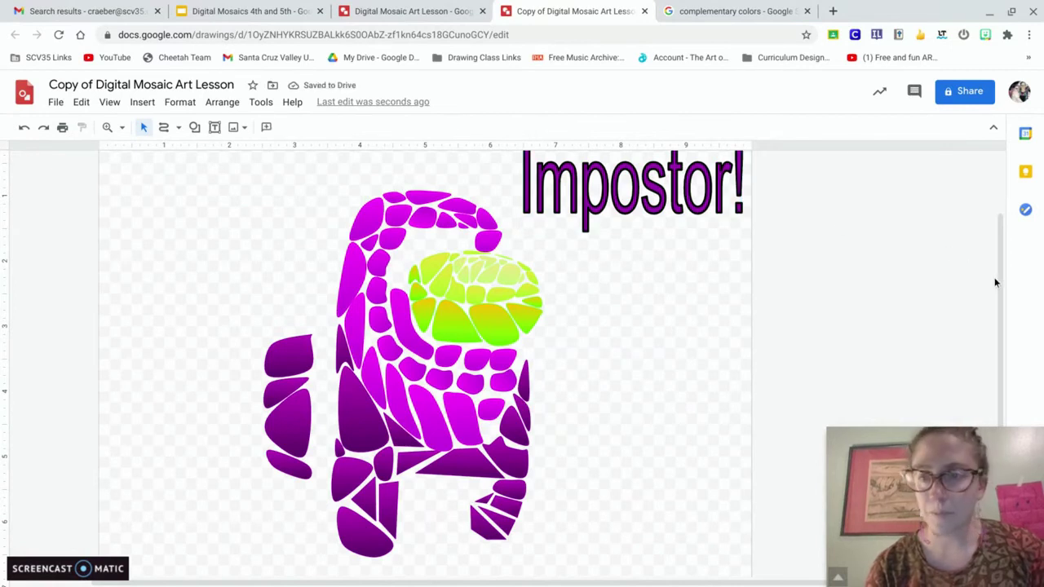
Move the word art slightly lower and correct its spelling to 'Imposter!'.
left_click_drag(662, 190, 667, 219)
left_click(676, 320)
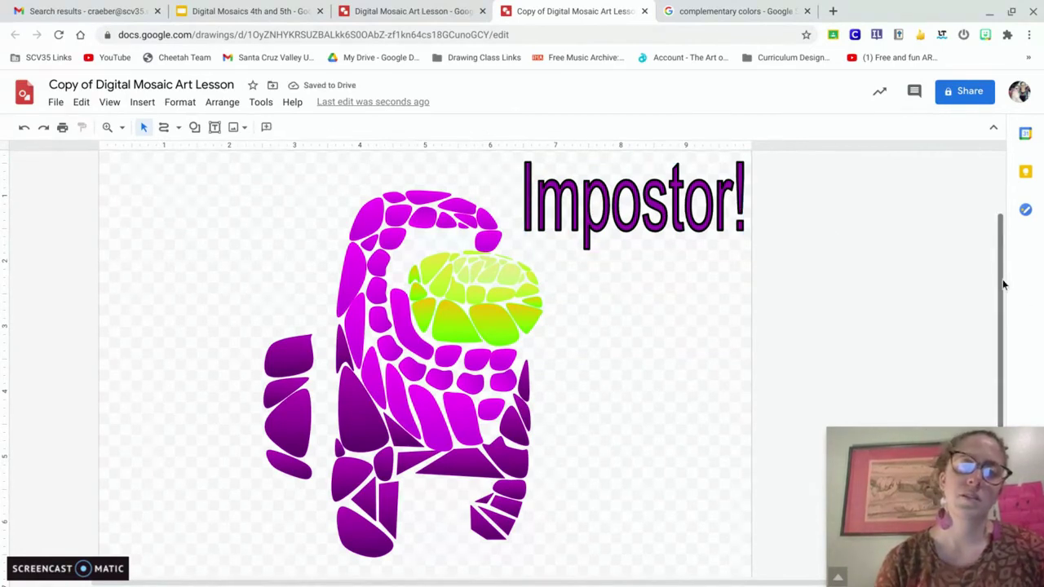
double_click(710, 214)
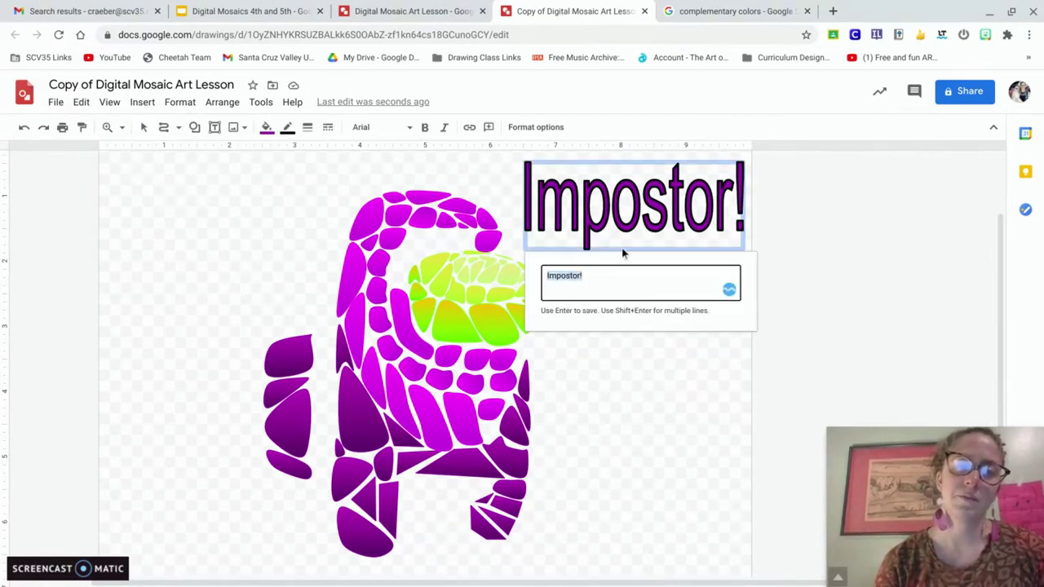
left_click(578, 279)
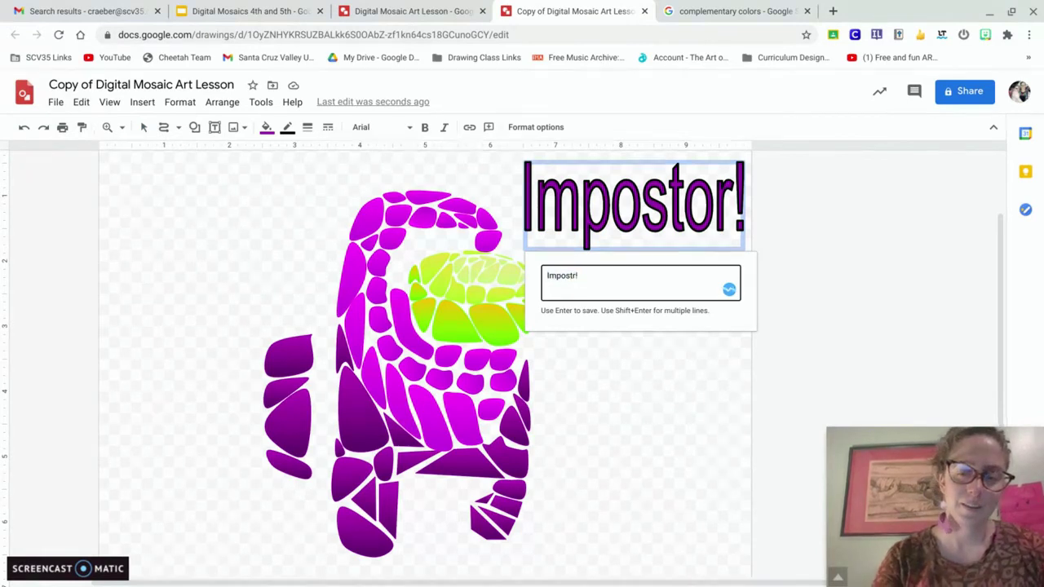
key("Return")
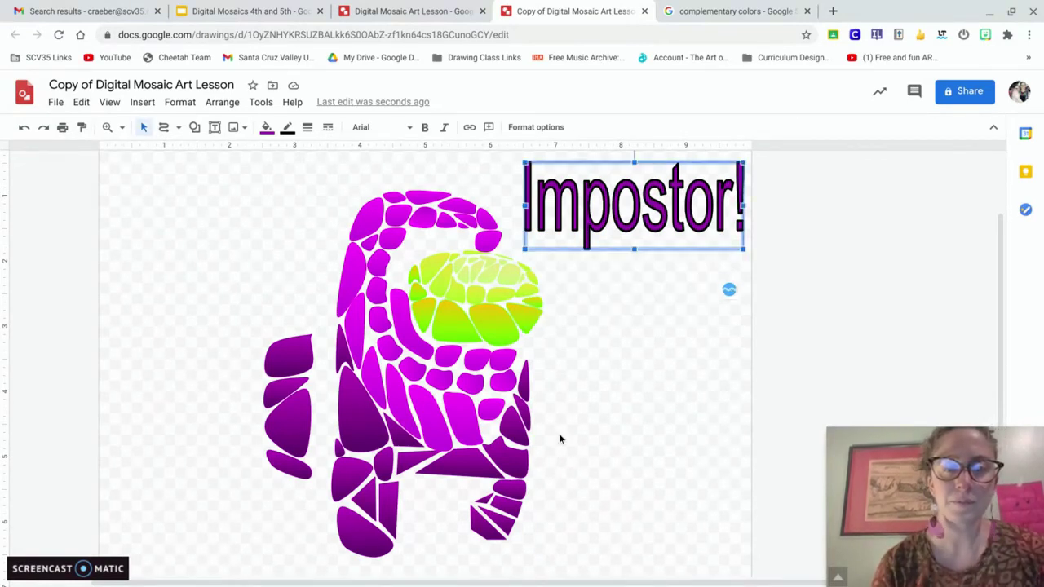
Draw a rectangle over most of the canvas and send it behind the mosaic.
left_click(683, 346)
left_click(142, 101)
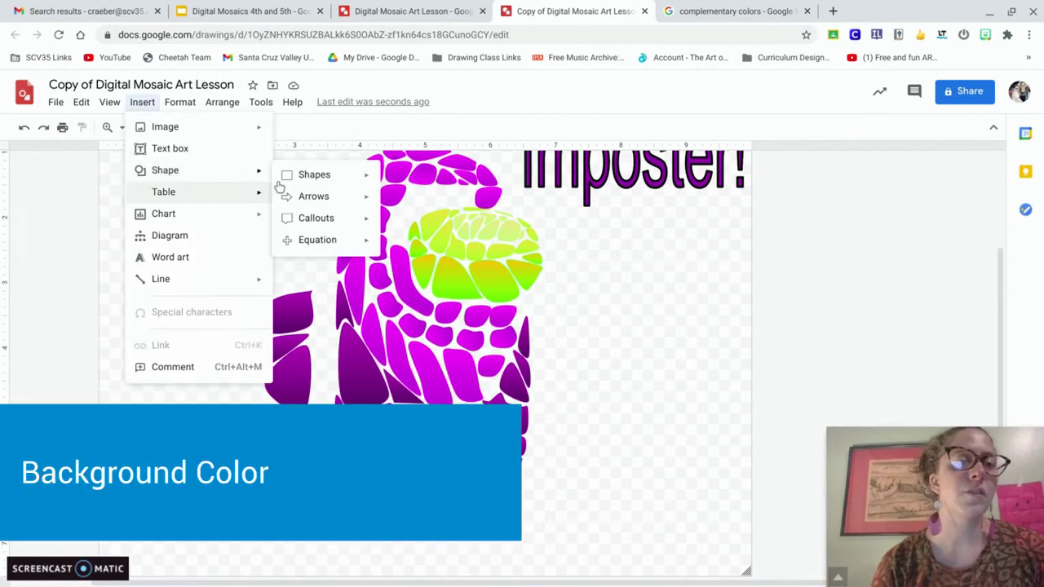
mouse_move(280, 181)
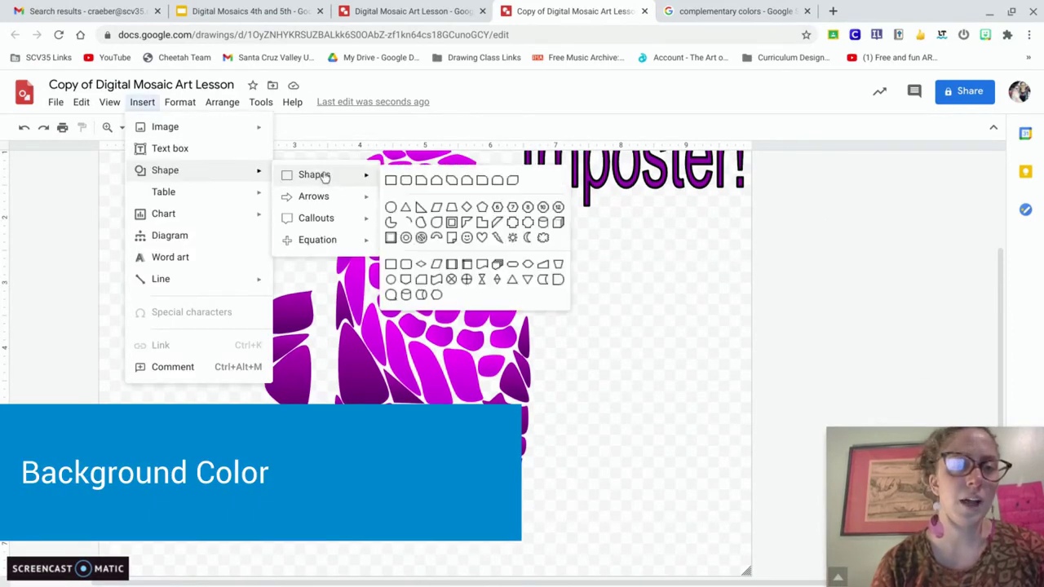
left_click(391, 180)
left_click_drag(193, 160, 584, 554)
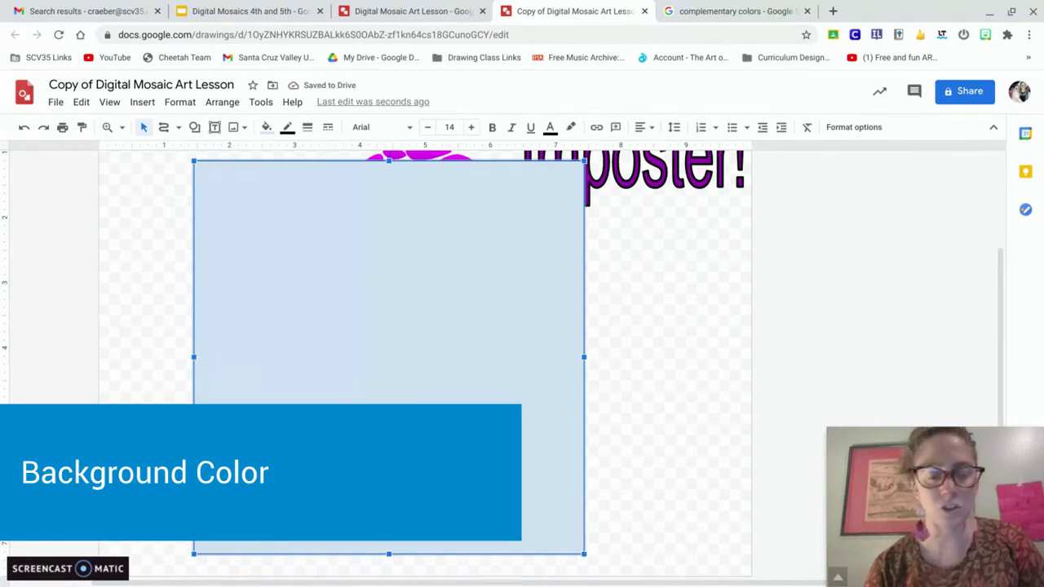
key("ctrl+shift+Down")
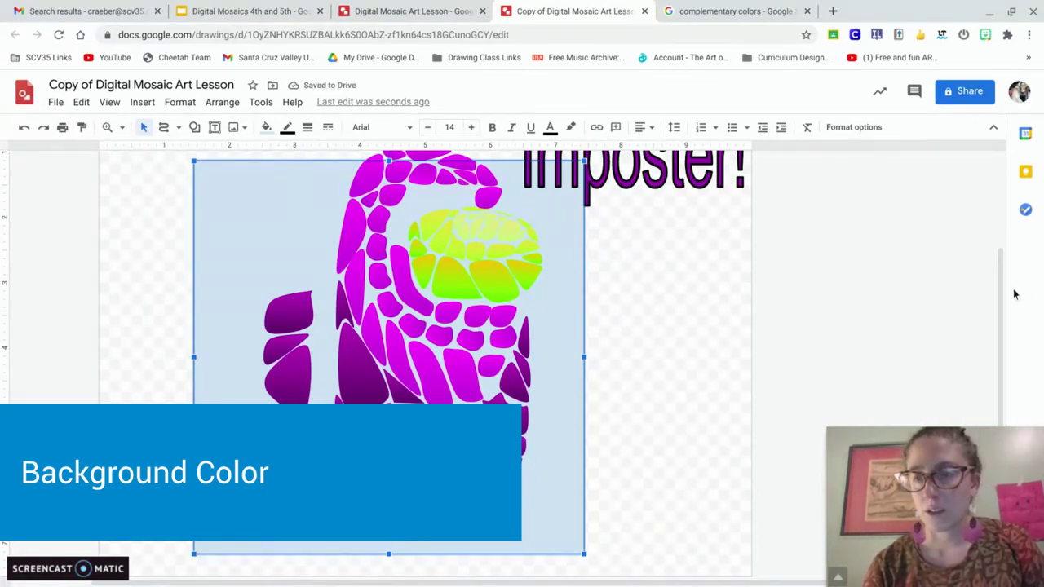
Enlarge the background rectangle toward the canvas's top-right corner.
mouse_move(1001, 295)
left_mouse_down()
mouse_move(999, 262)
mouse_move(998, 283)
left_mouse_up()
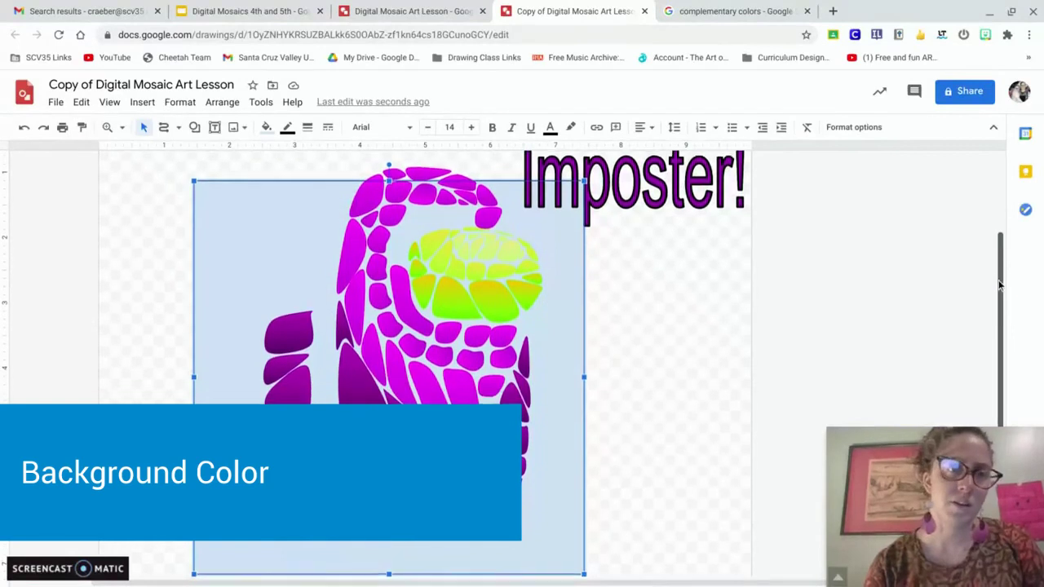
left_click(194, 128)
mouse_move(233, 161)
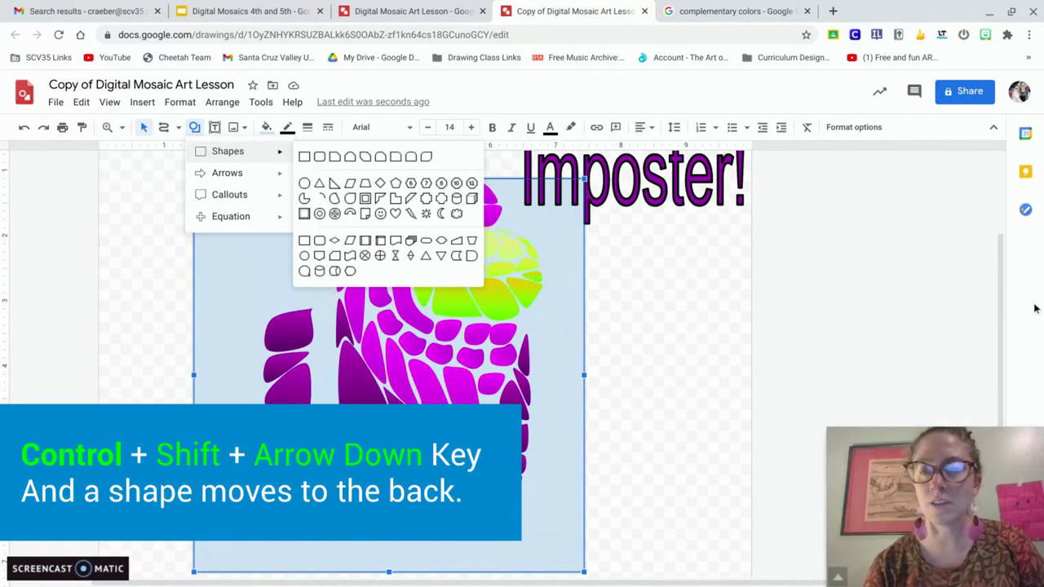
left_click_drag(1001, 304, 992, 245)
left_click_drag(584, 253, 743, 181)
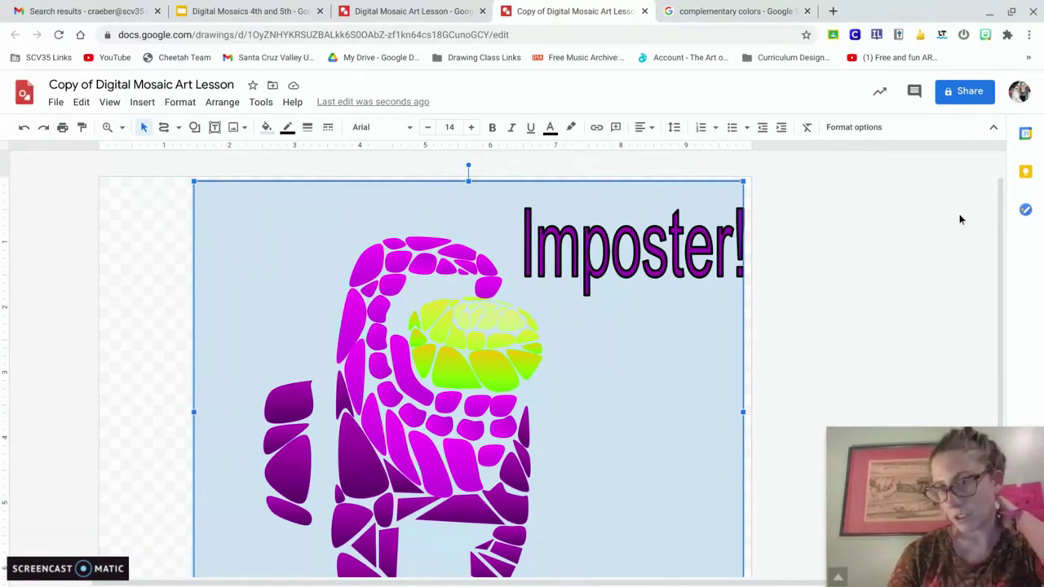
left_click_drag(1001, 224, 1001, 276)
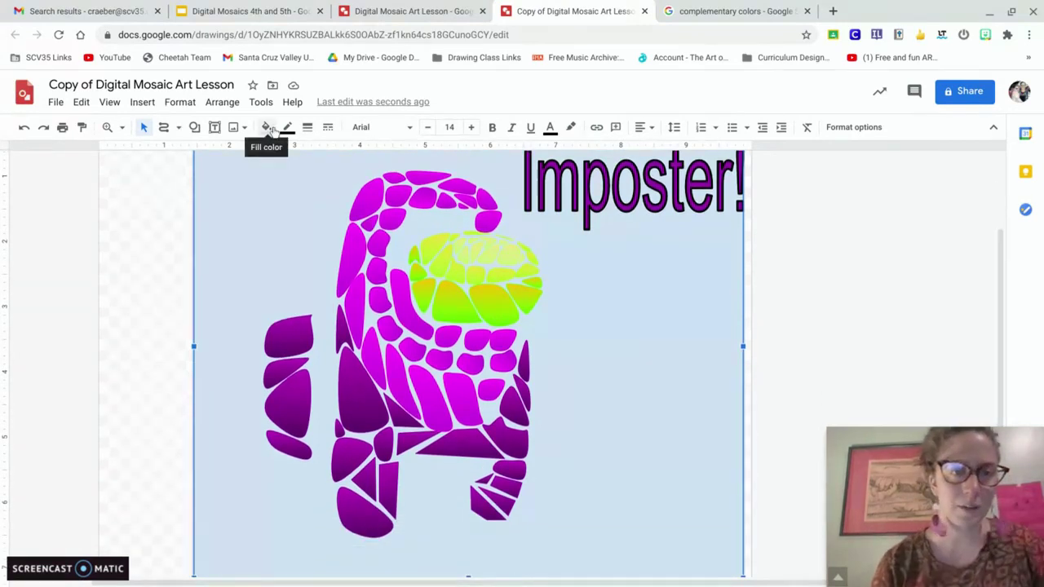
Fill the background rectangle black and give the 'Imposter!' lettering a white outline.
left_click(268, 128)
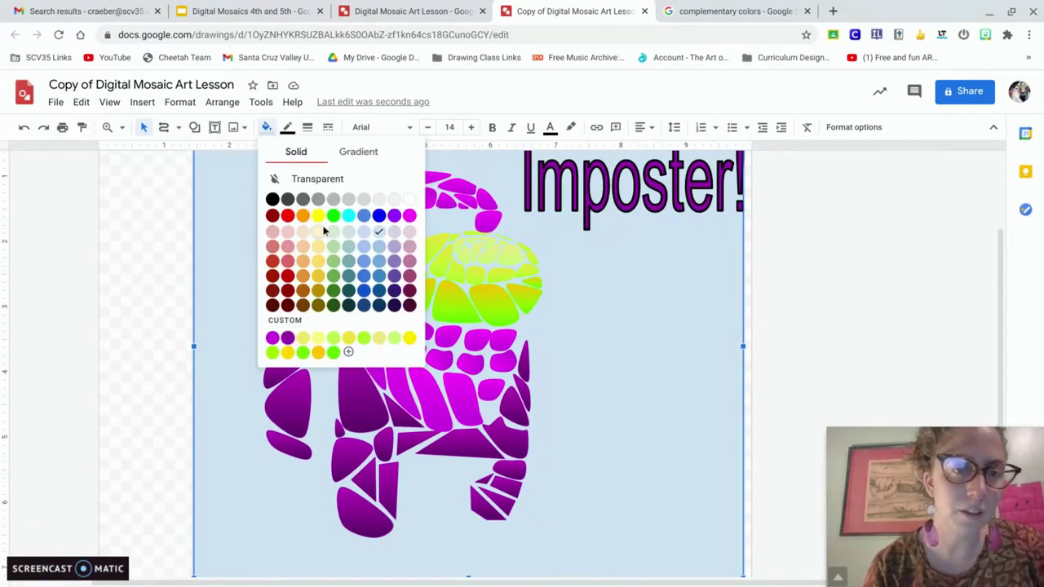
left_click(273, 200)
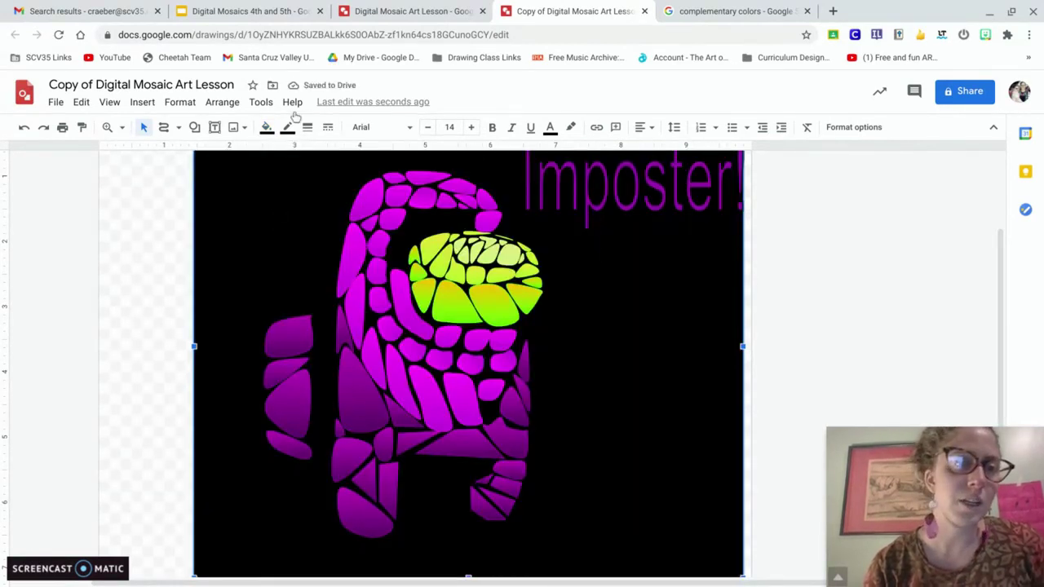
left_click(580, 168)
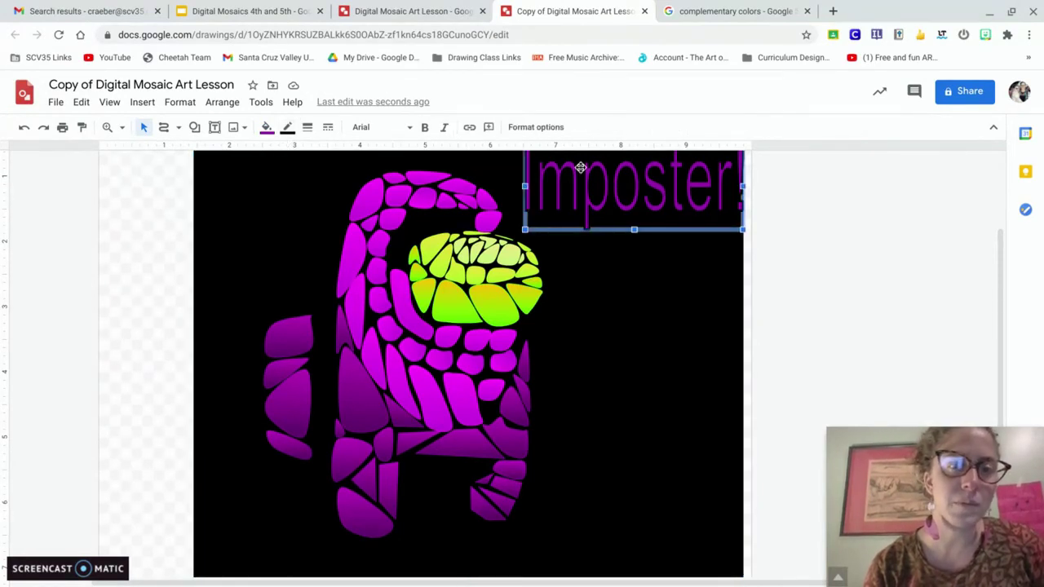
left_click(287, 128)
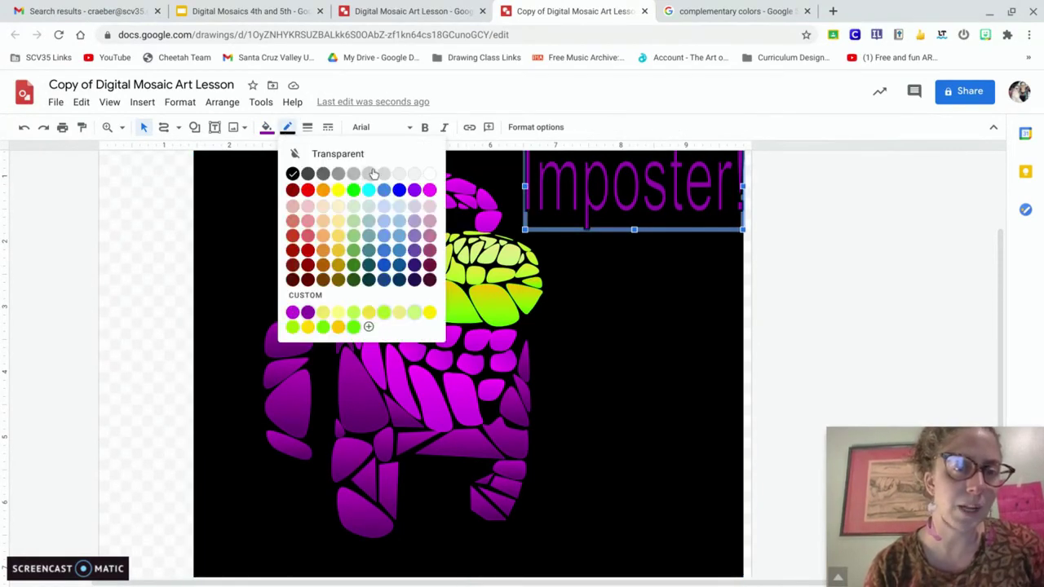
left_click(430, 175)
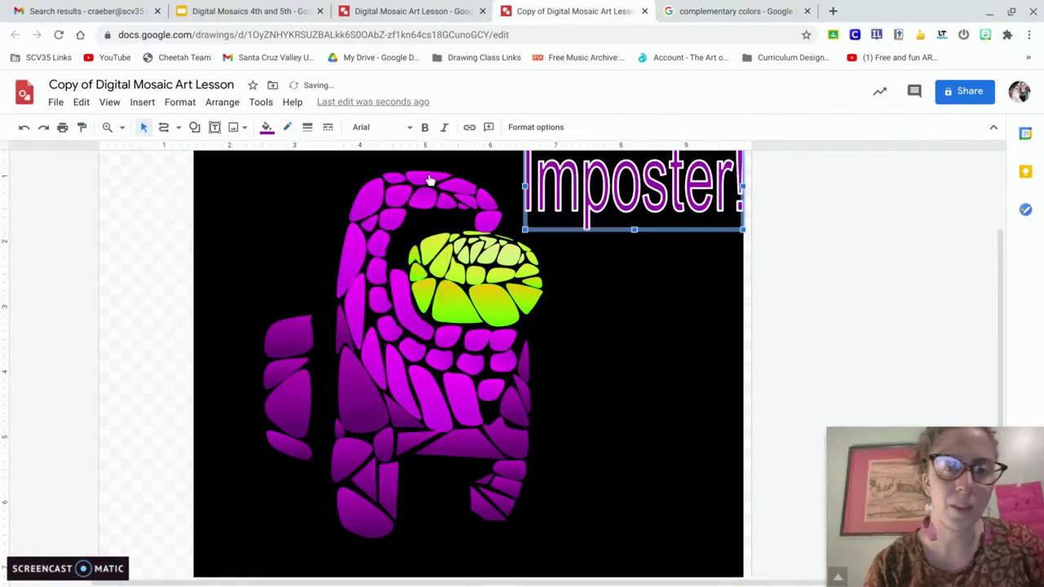
Widen the black background rectangle out to the canvas's right edge.
left_click(864, 204)
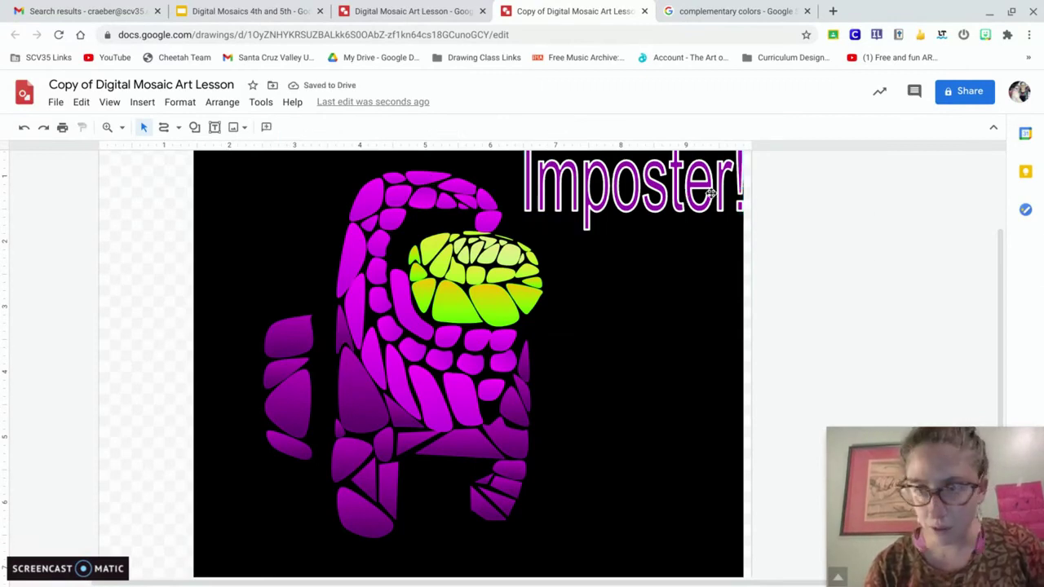
left_click_drag(1003, 245, 998, 211)
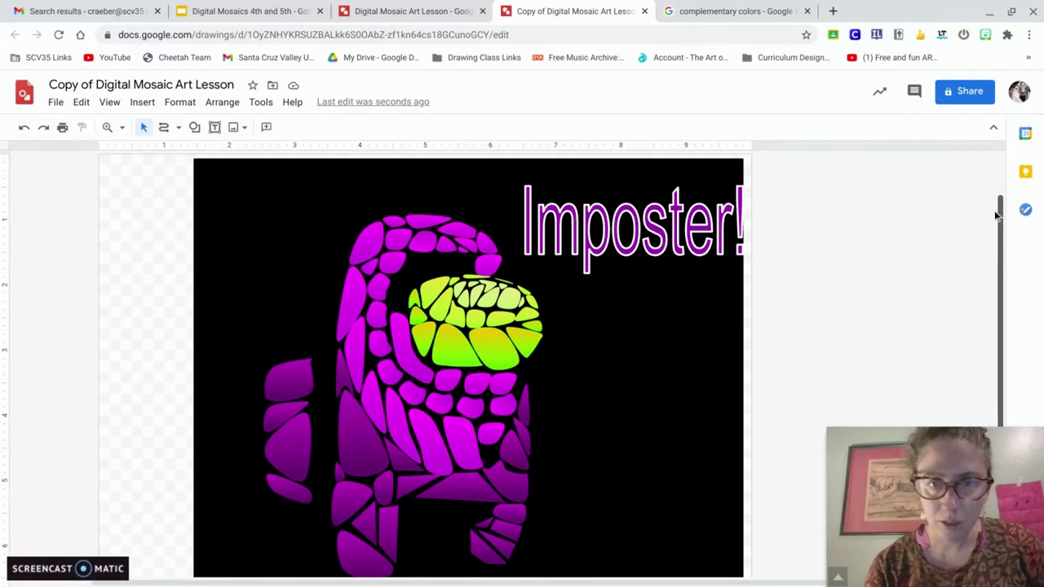
left_click(742, 338)
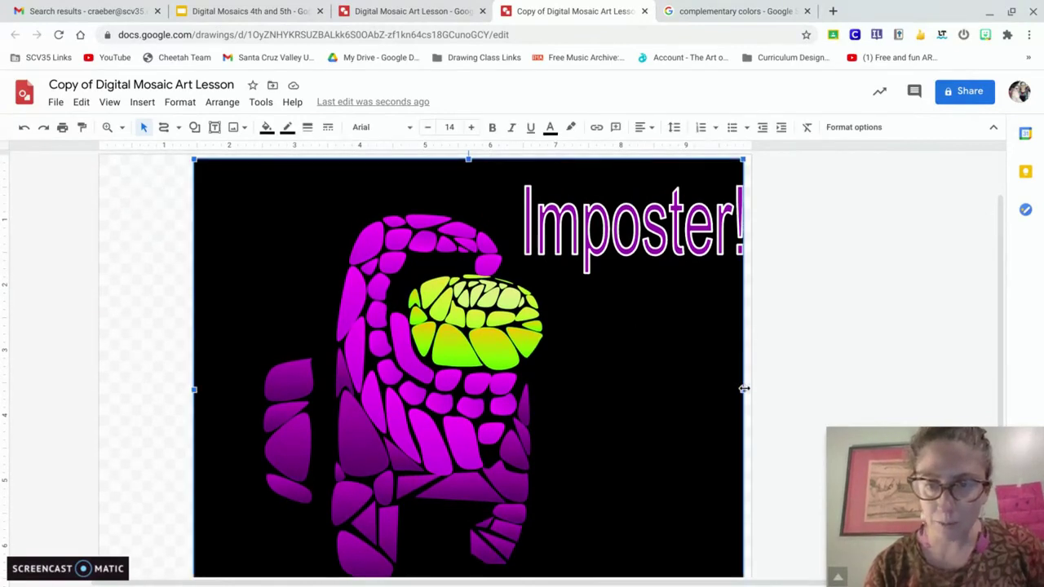
left_click_drag(742, 389, 758, 389)
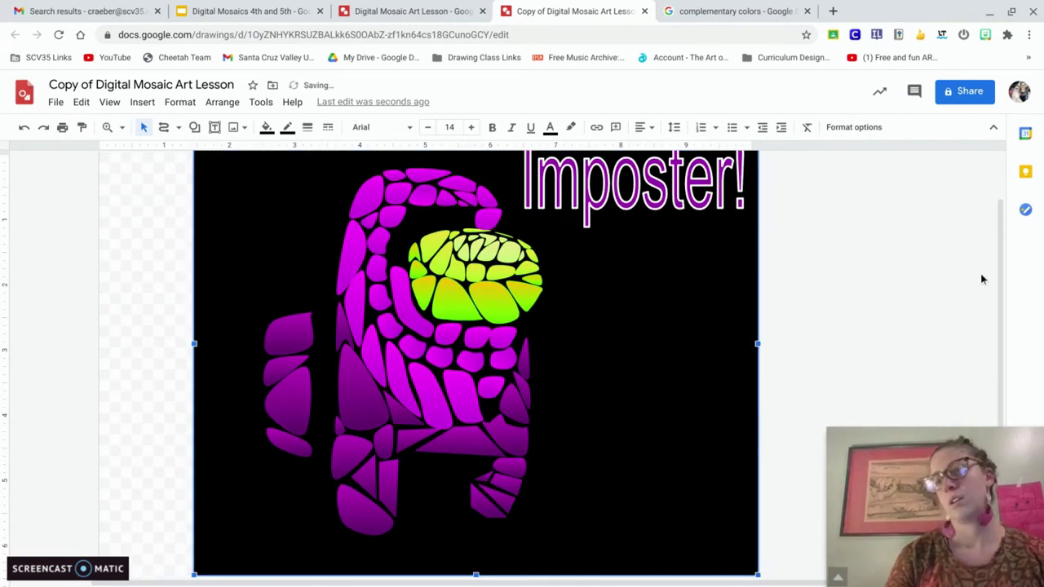
scroll(995, 289, "down", 1)
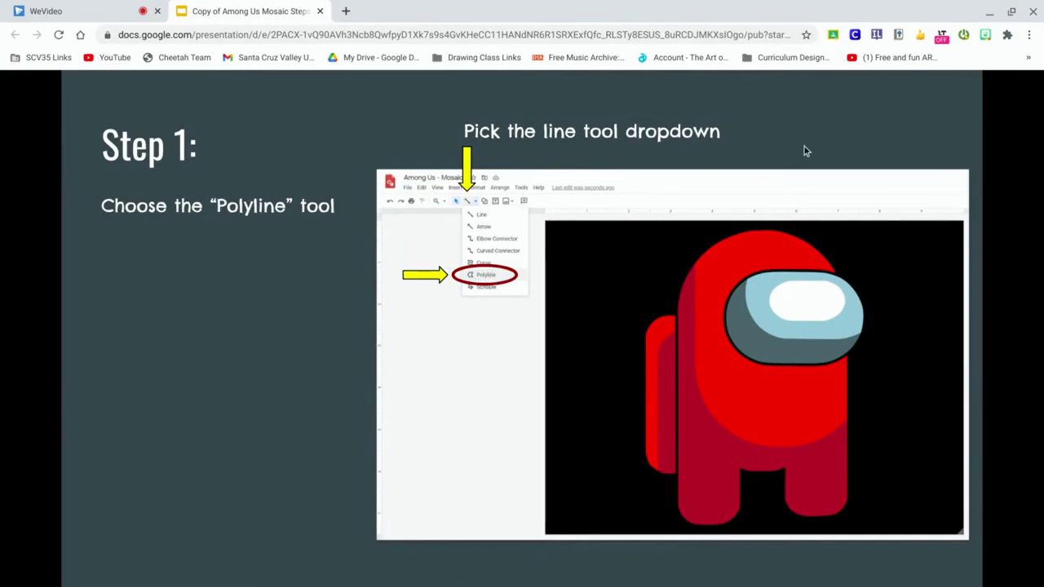
Advance the slideshow to Step 2 about making Polyline points.
key("Right")
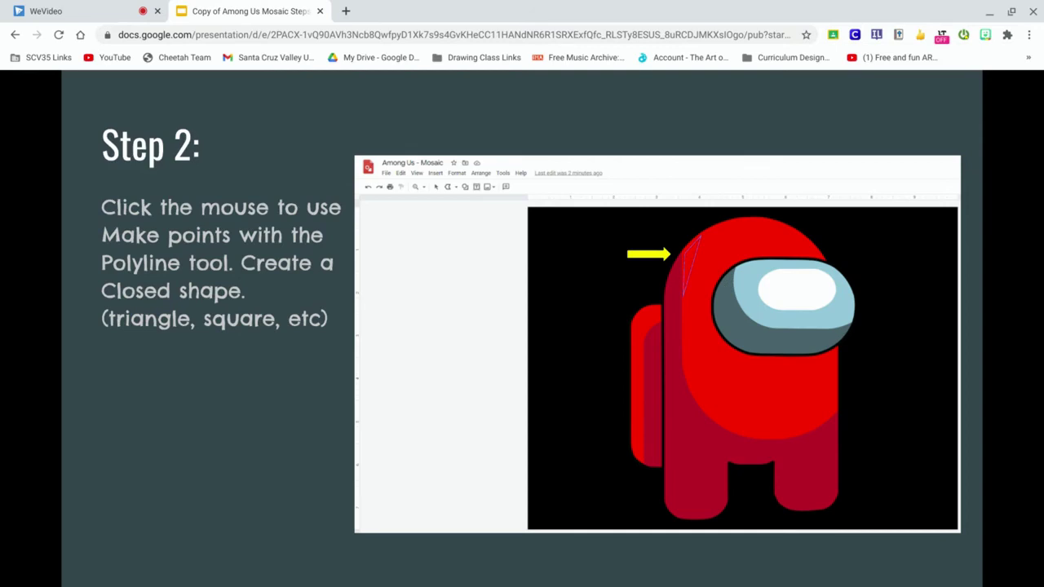
Advance the steps deck through Step 3 to the Colors slide showing the crewmate's five colour areas.
left_click(752, 270)
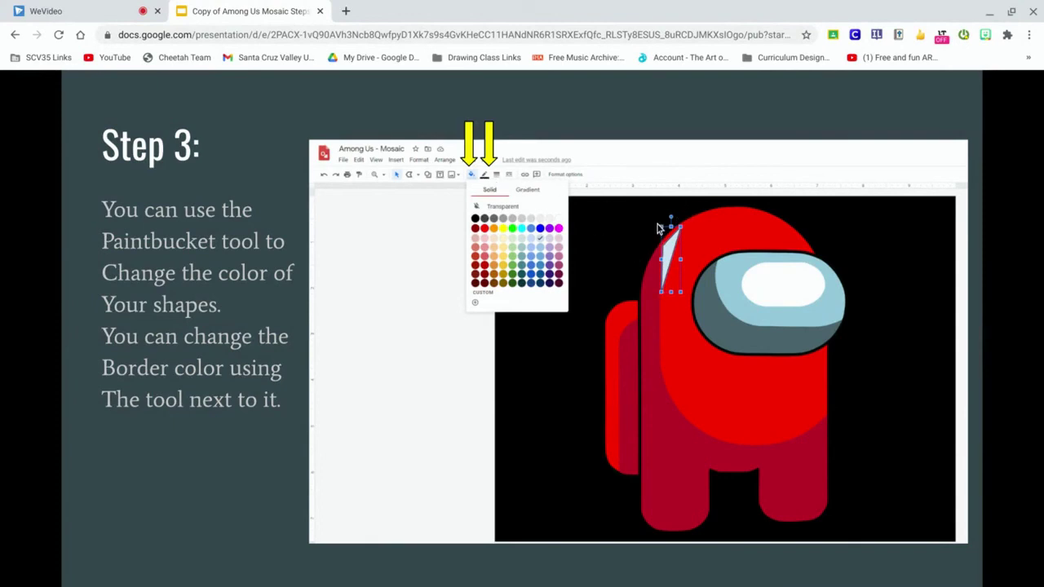
left_click(569, 355)
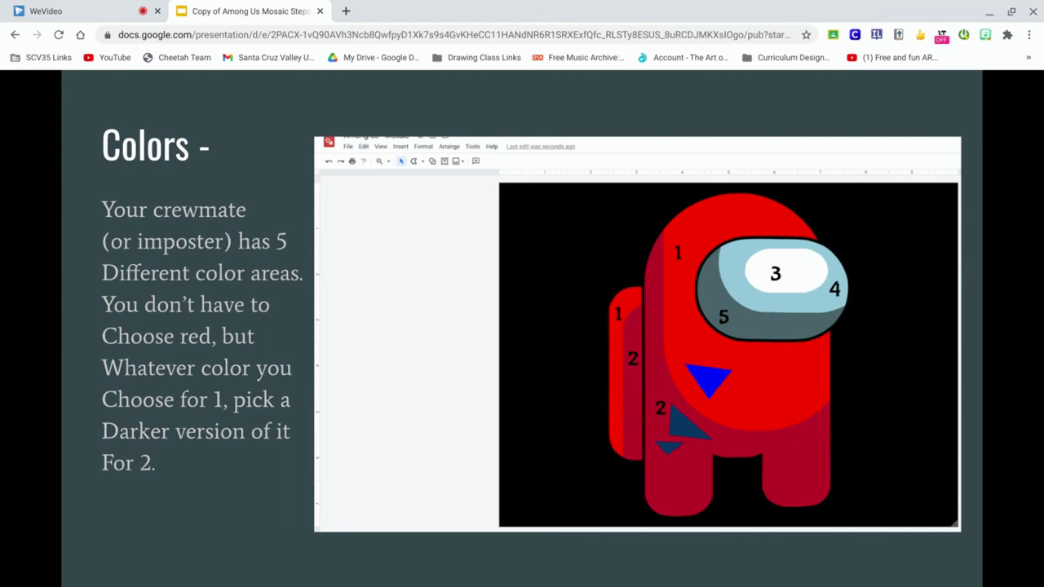
Move on to the Tools slide explaining the undo/redo arrows and the select tool.
key("Right")
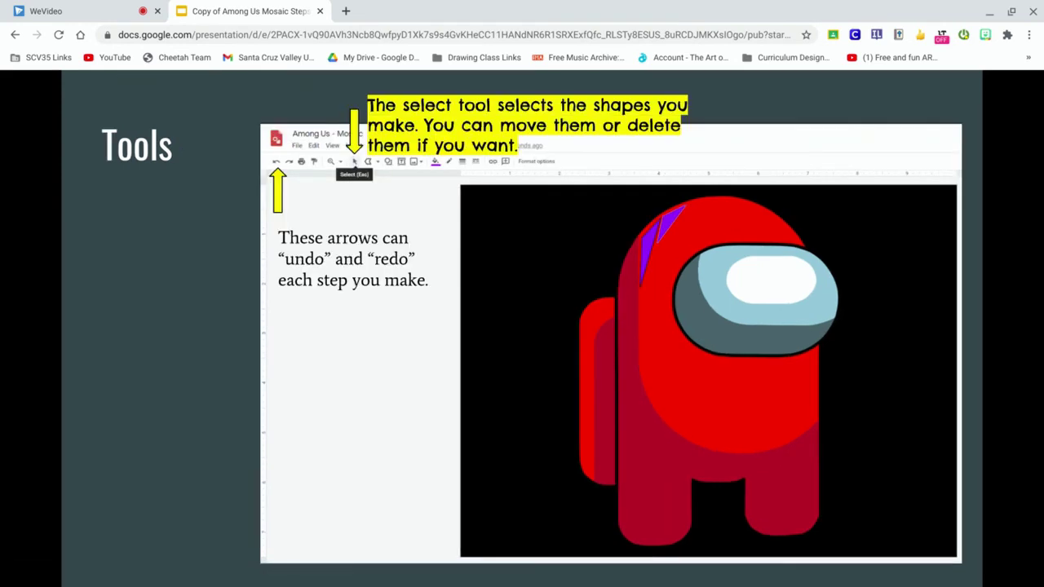